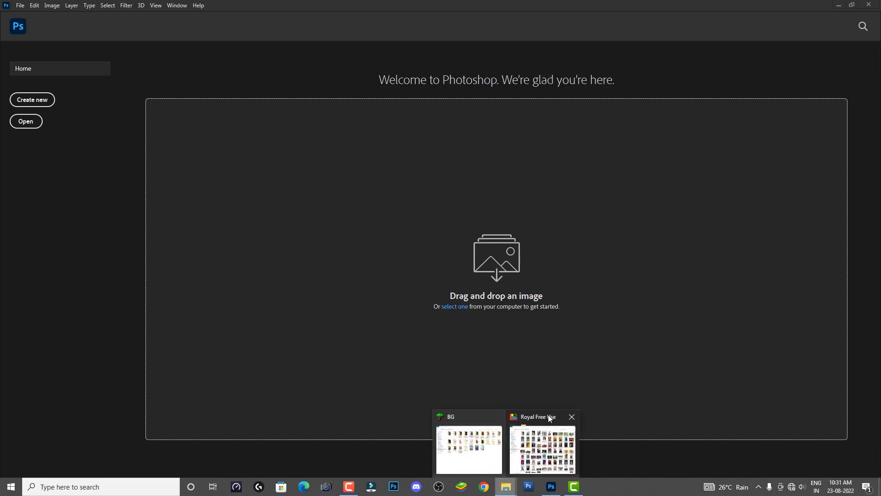
- Bring the File Explorer window with the stock photo folder to the front
click(541, 440)
- Drag 1 (20).jpg into Photoshop to open the woman-with-tablet photo
drag(329, 101, 720, 234)
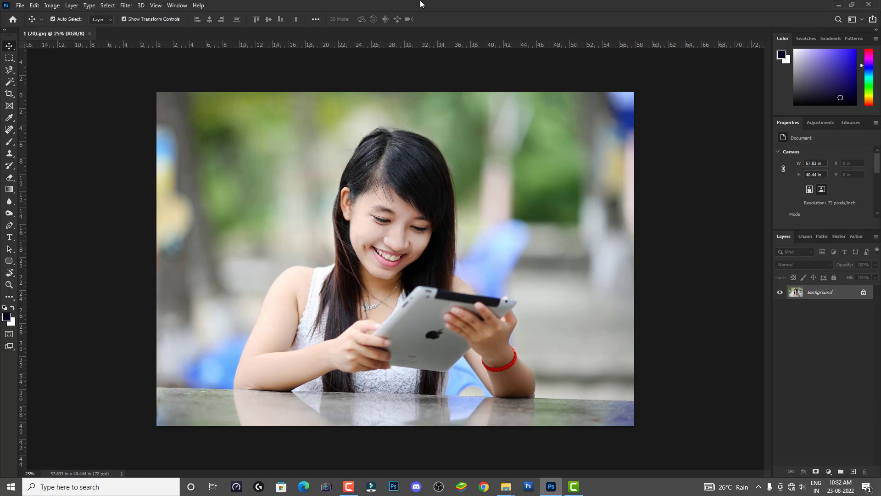
- Crop to a 9 × 16 in portrait frame, shifting the photo up around the woman
click(10, 94)
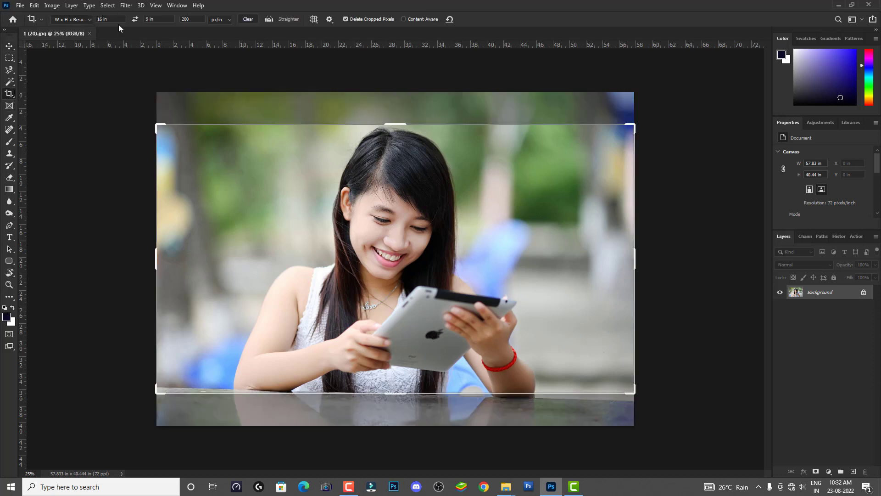
click(136, 19)
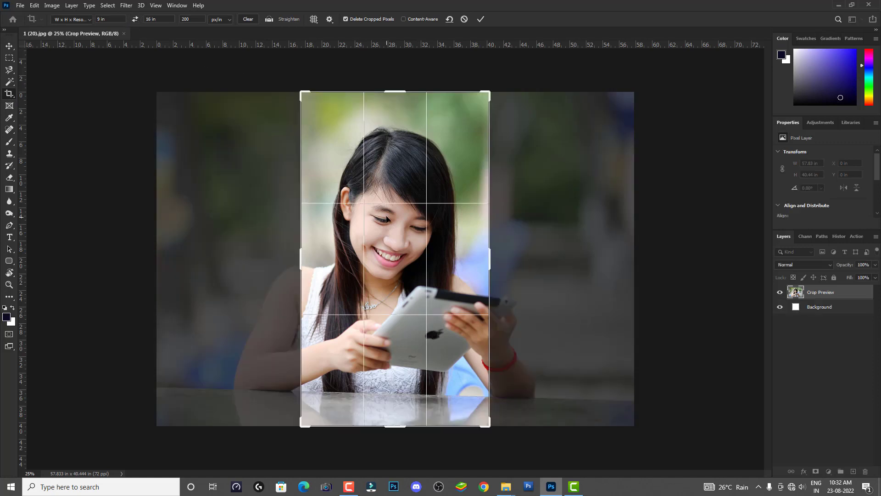
mouse_move(415, 207)
mouse_down()
mouse_move(403, 184)
mouse_move(422, 209)
mouse_up()
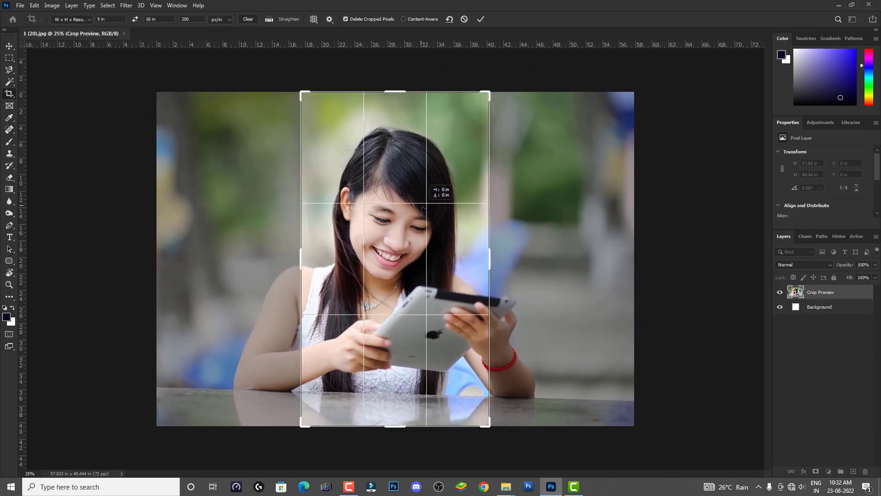
drag(426, 220, 427, 190)
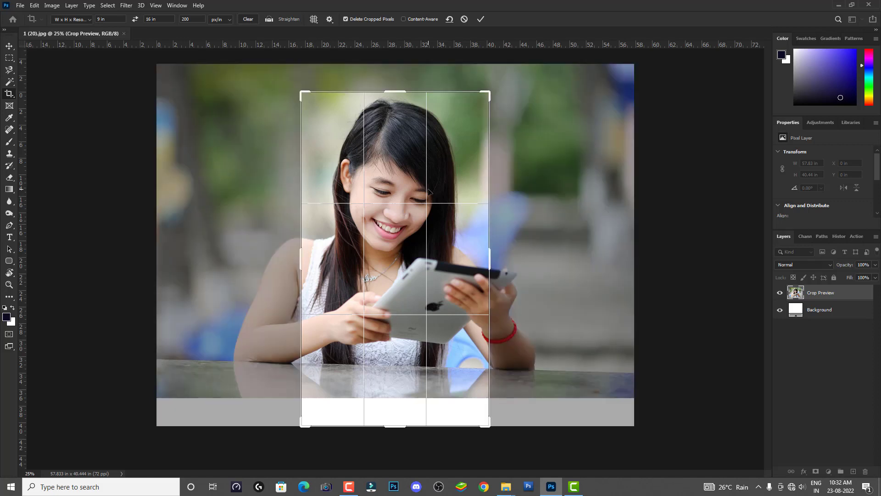
double_click(426, 190)
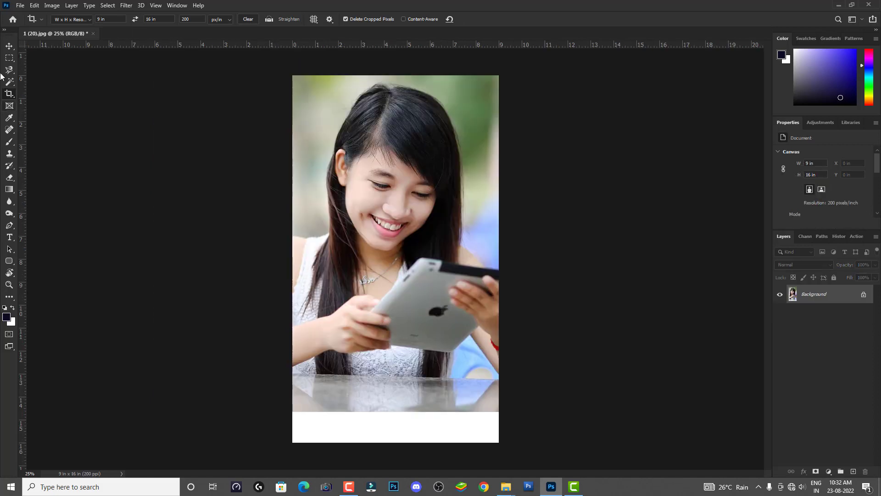
- Content-Aware Scale the selected table strip down to cover the blank bottom band
click(9, 56)
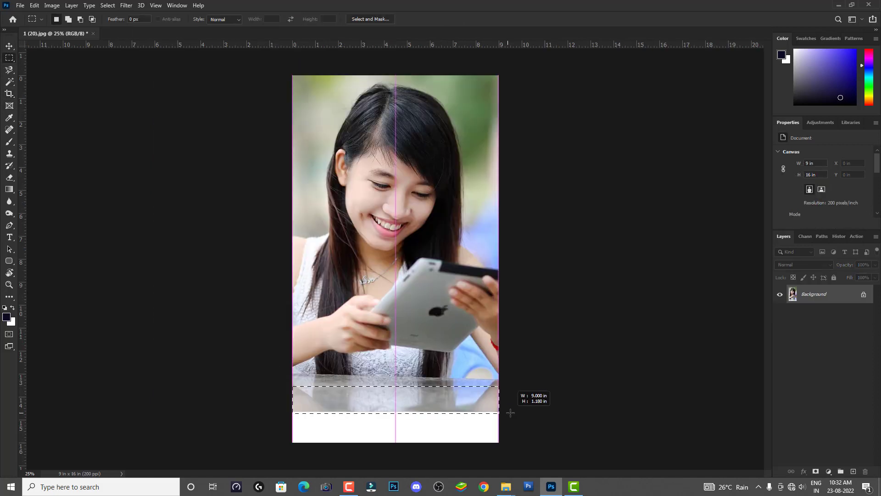
drag(275, 386, 512, 412)
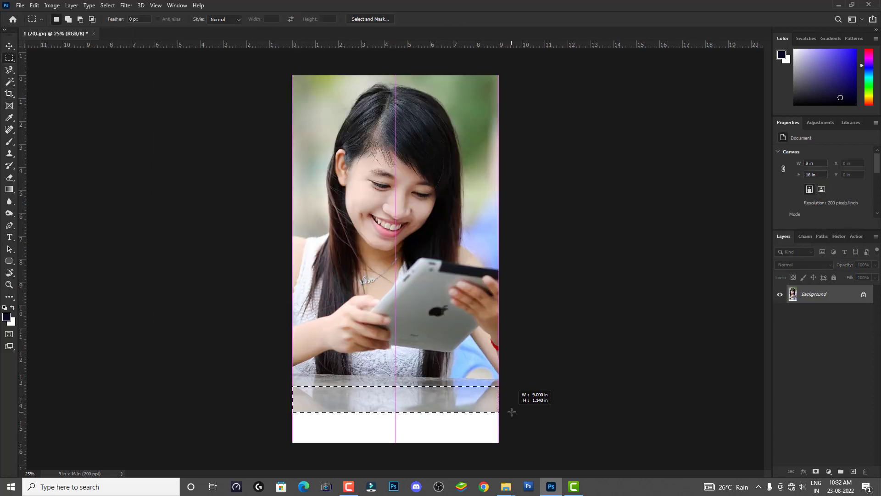
click(34, 5)
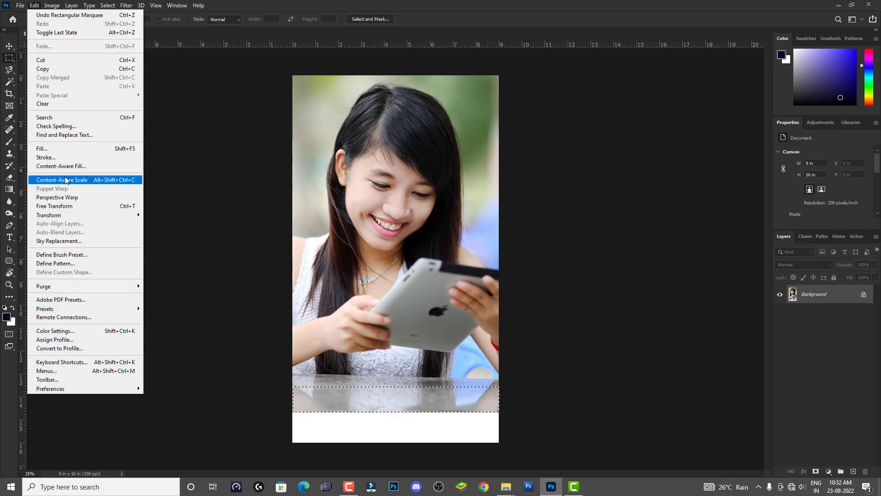
click(66, 180)
drag(395, 411, 398, 442)
key(Return)
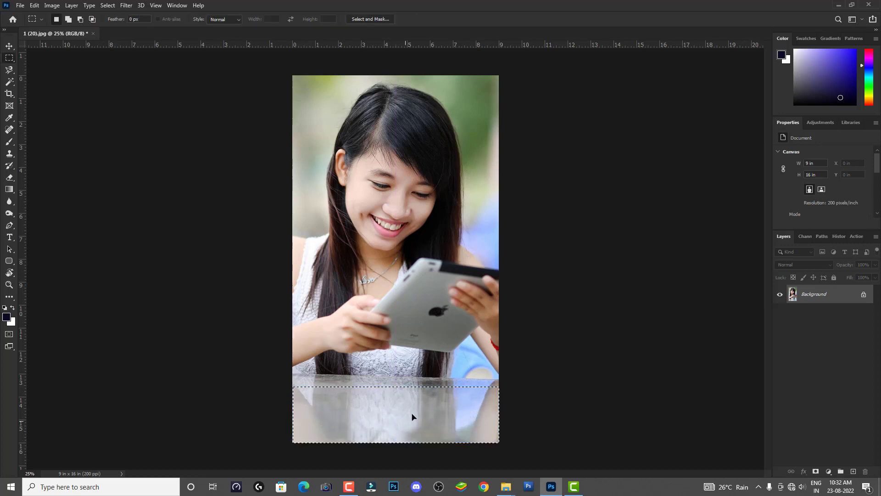
key(ctrl+d)
key(v)
right_click(451, 315)
click(478, 327)
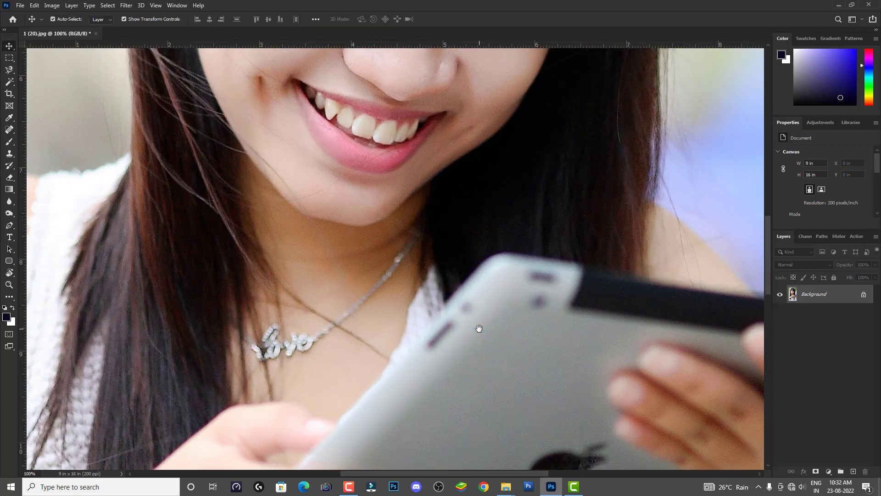
right_click(468, 173)
click(468, 174)
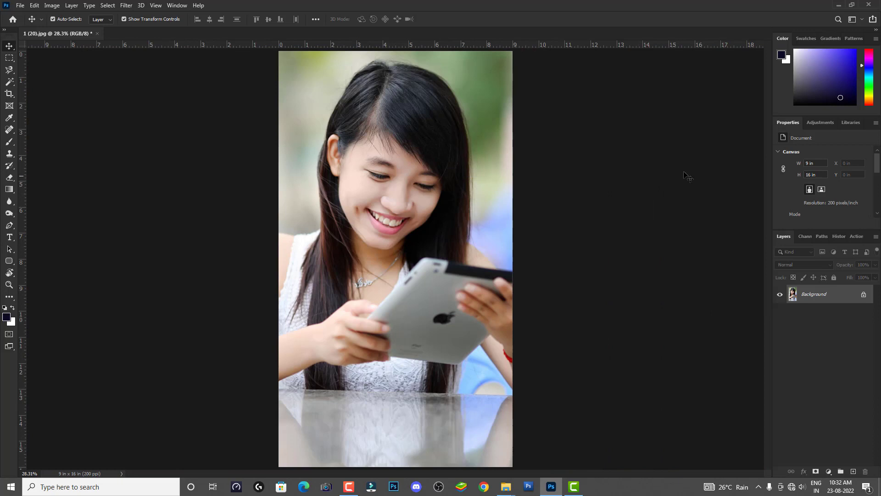
- Duplicate the image as a new document, close the original unsaved, and reset default colours
key(alt+i)
key(d)
key(Return)
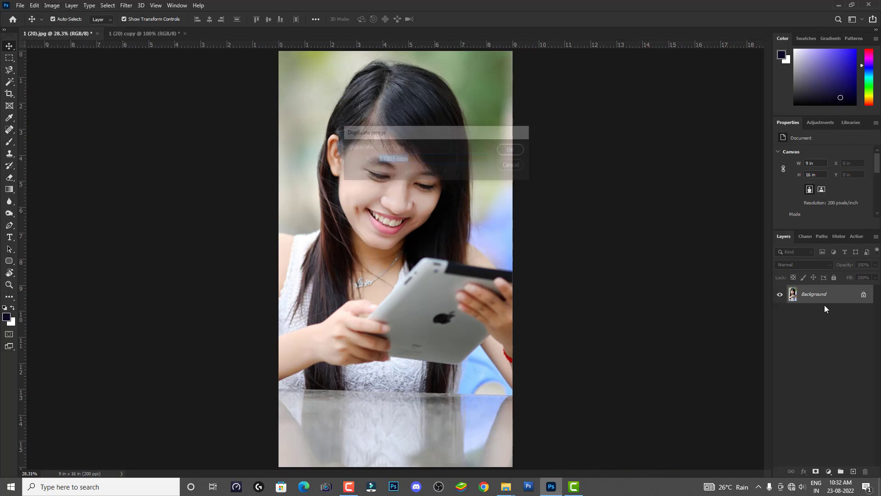
key(ctrl+Tab)
key(ctrl+w)
key(n)
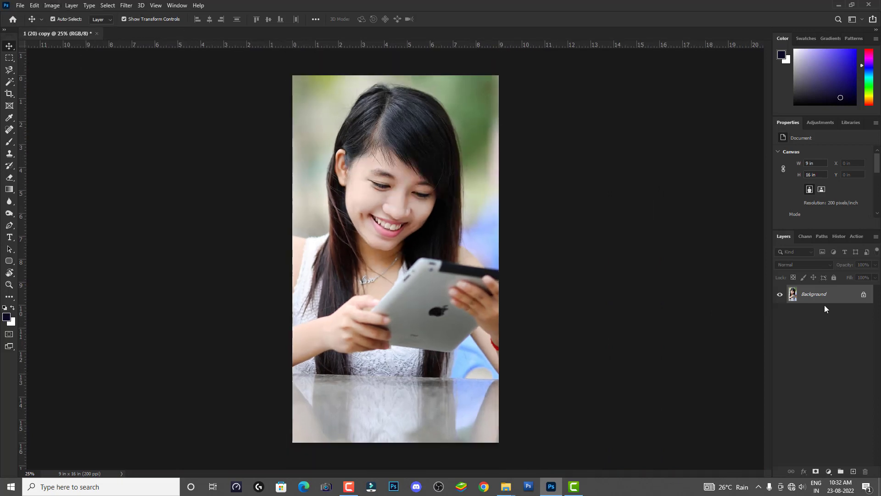
key(ctrl+0)
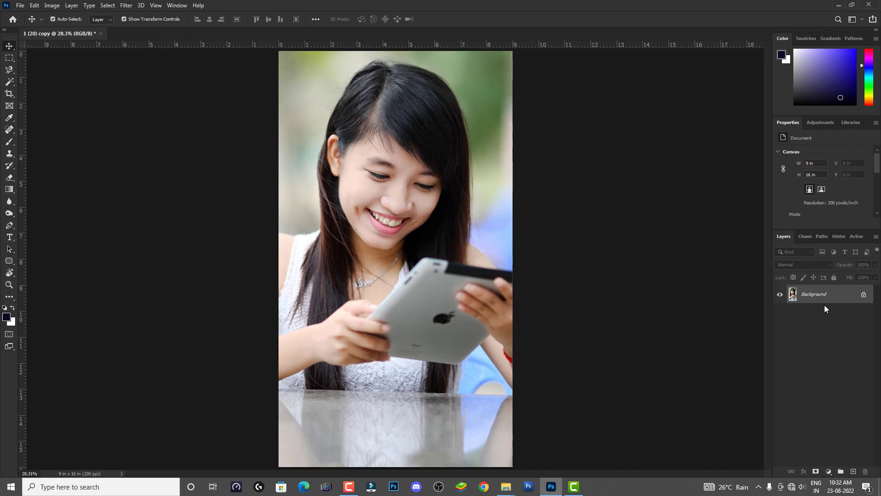
key(d)
right_click(474, 208)
click(504, 222)
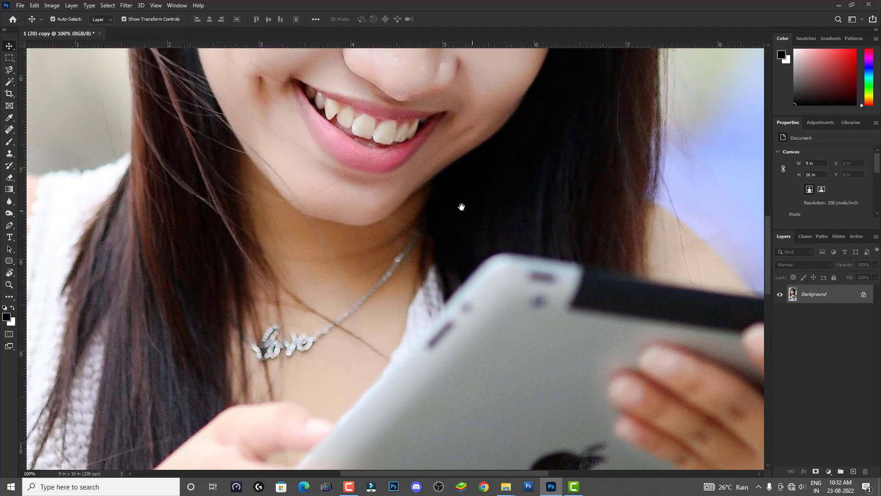
right_click(462, 207)
click(505, 213)
- Duplicate the Background layer and convert Background copy into a smart object
right_click(816, 296)
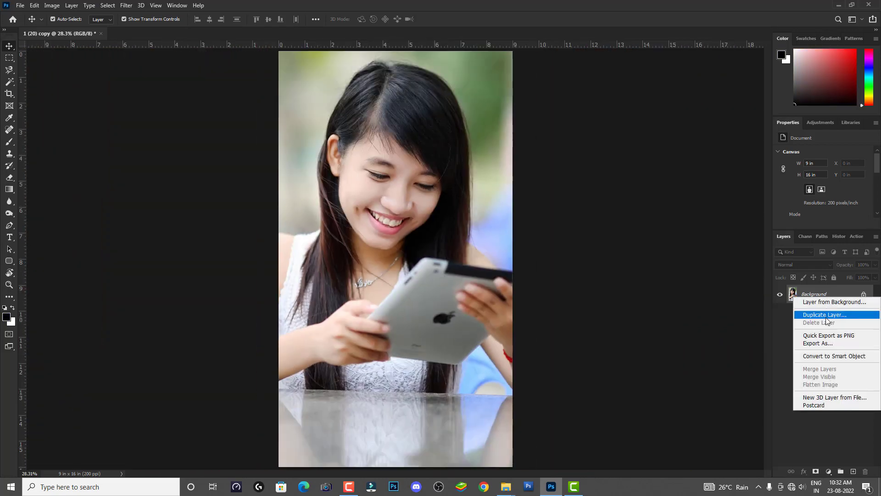
click(825, 316)
key(Return)
right_click(816, 296)
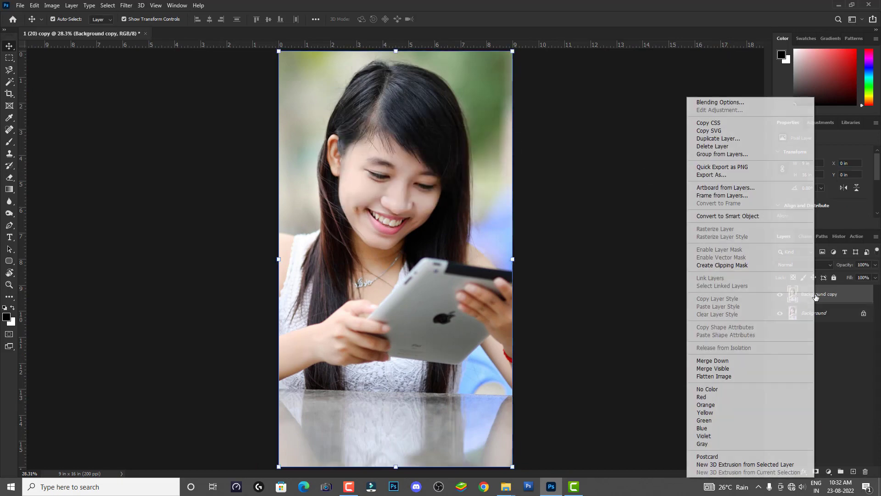
click(731, 217)
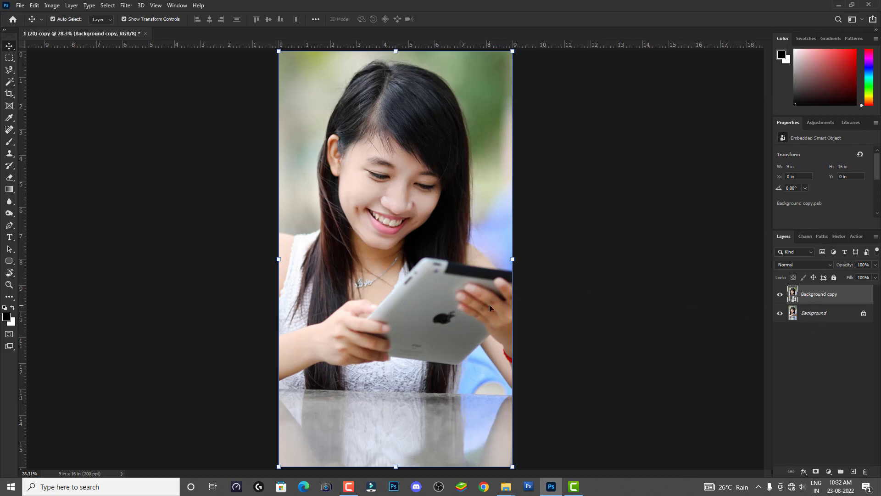
click(14, 239)
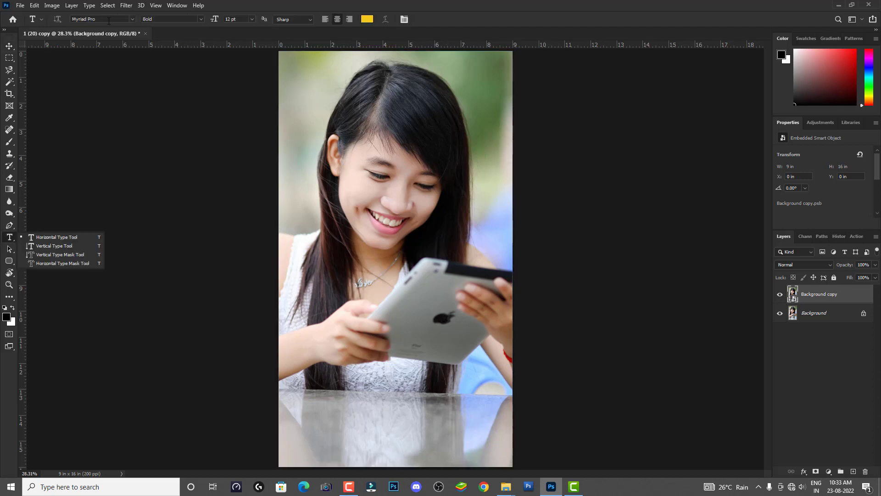
- Add a white (ffffff) 60 pt text layer reading 'Tuesday'
click(310, 328)
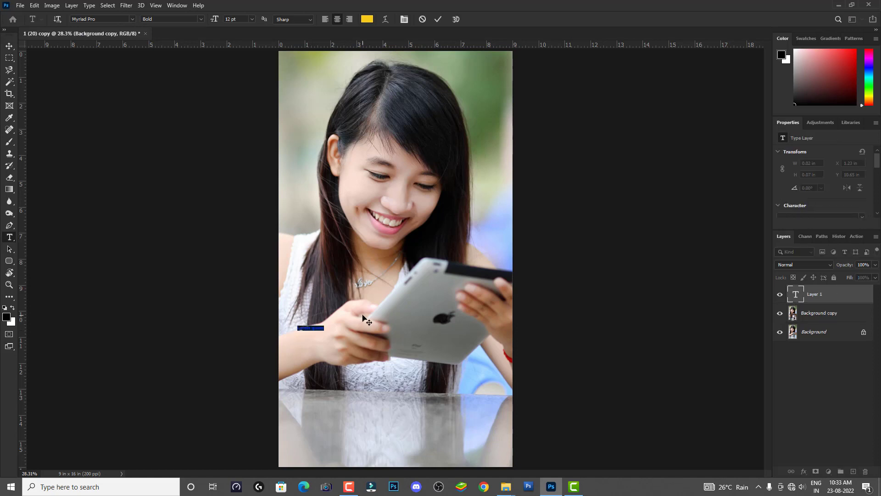
click(249, 19)
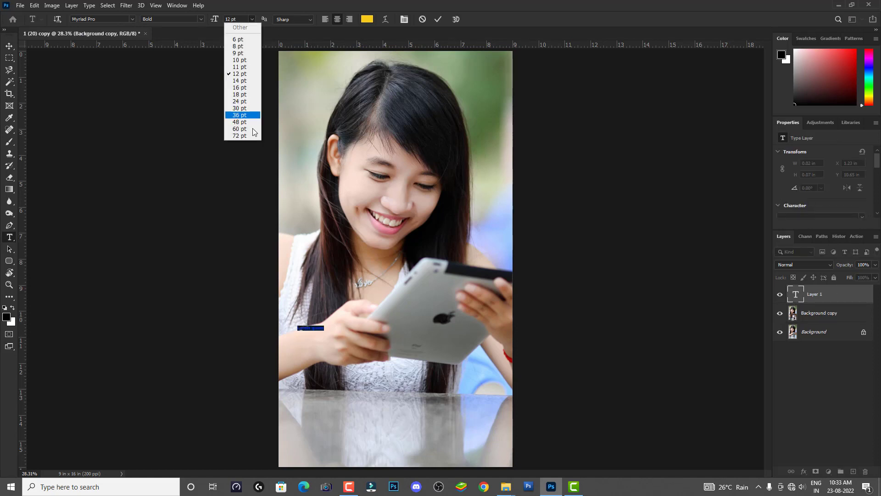
click(243, 129)
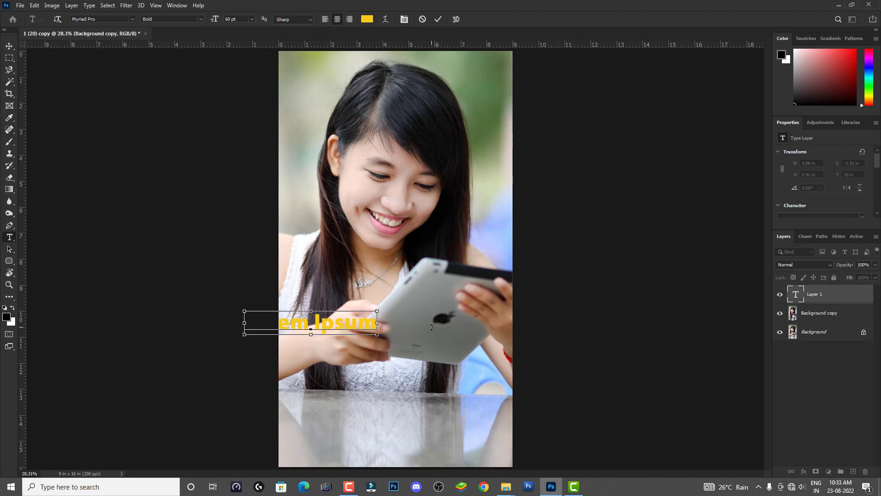
drag(467, 323, 532, 316)
click(367, 19)
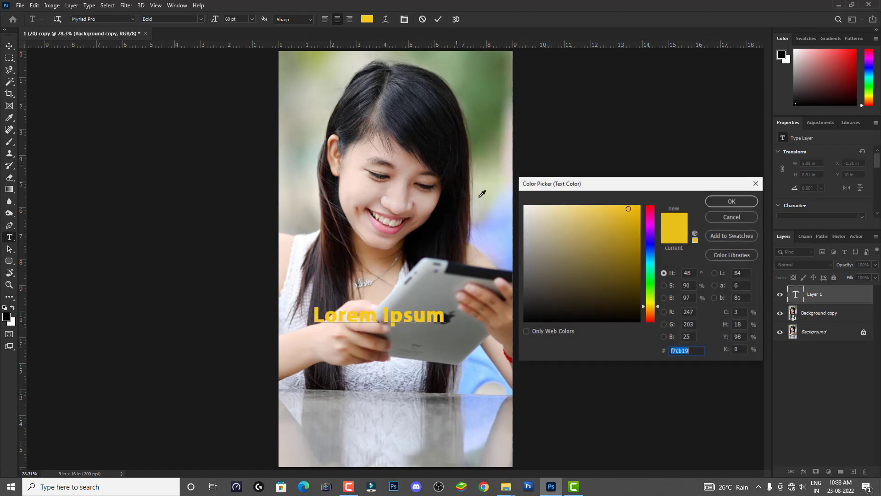
text(ffffff)
key(Return)
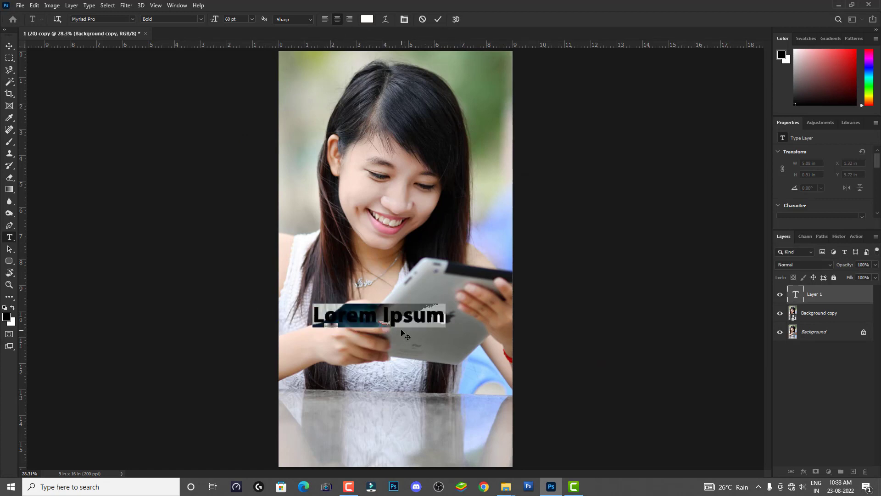
text(Tu)
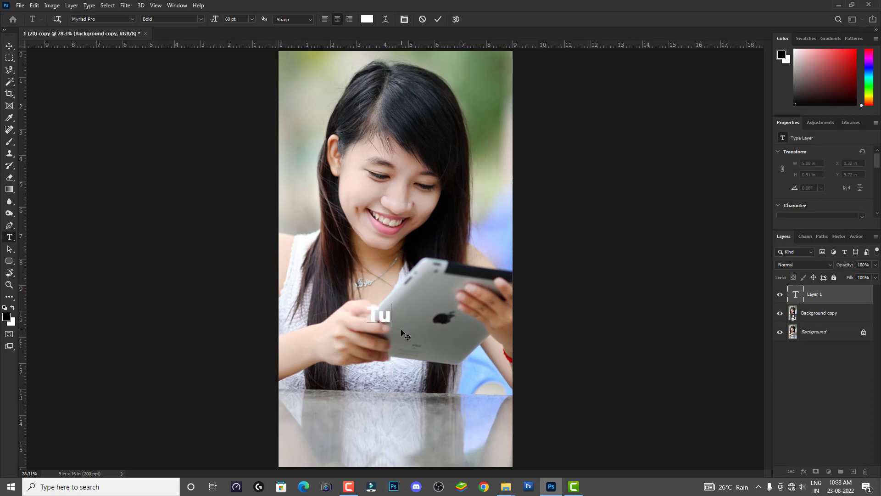
text(e)
text(s)
text(dayy)
key(BackSpace)
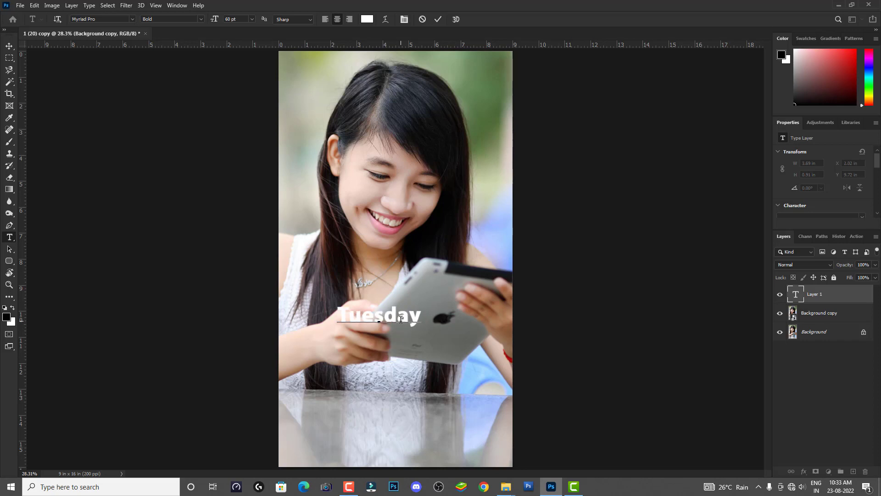
key(ctrl+Return)
- Move the Tuesday text lower and enlarge it to about 6 inches wide
key(v)
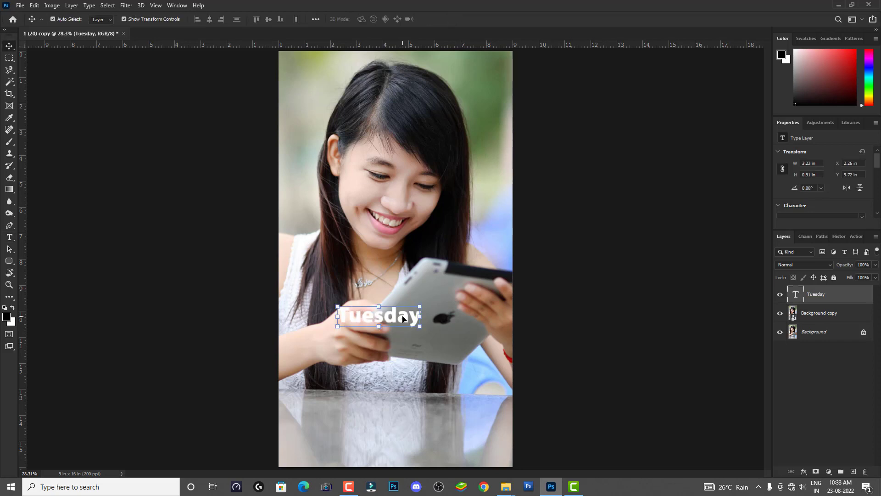
mouse_move(401, 319)
mouse_down()
mouse_move(414, 365)
mouse_move(472, 327)
mouse_up()
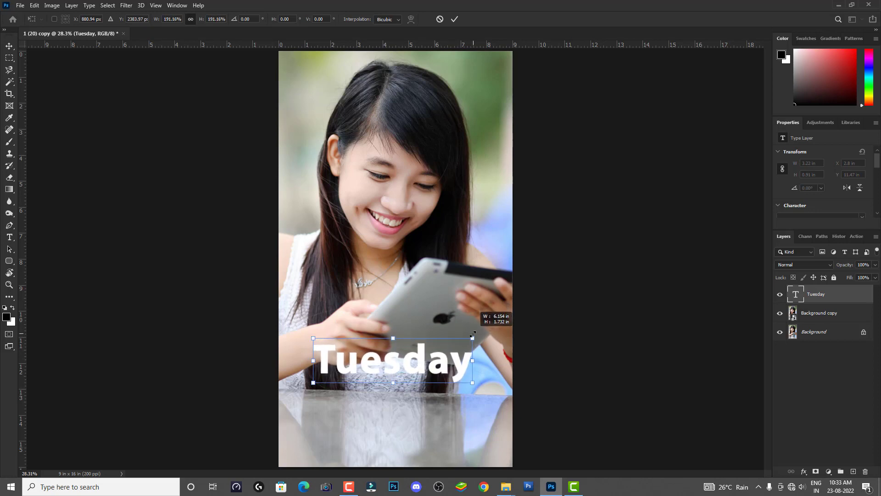
drag(472, 327, 471, 343)
key(Return)
click(460, 307)
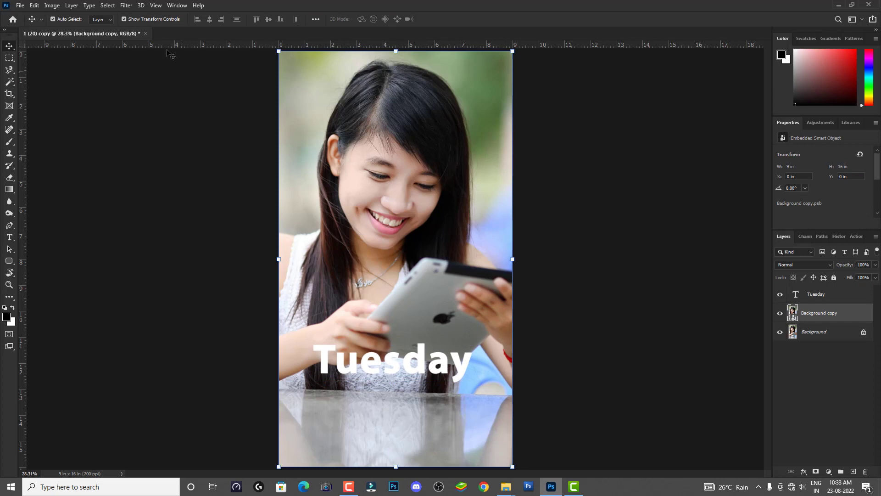
- Apply a Gaussian Blur smart filter with an 8.0-pixel radius to Background copy
click(129, 6)
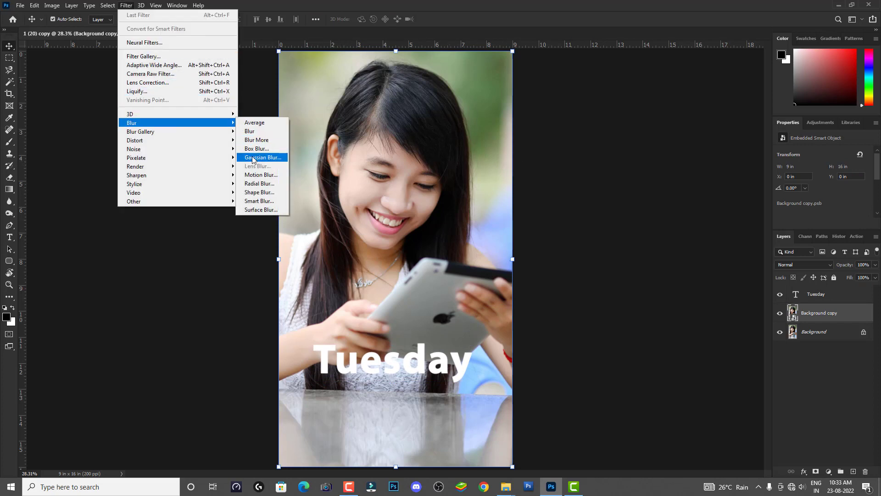
click(256, 161)
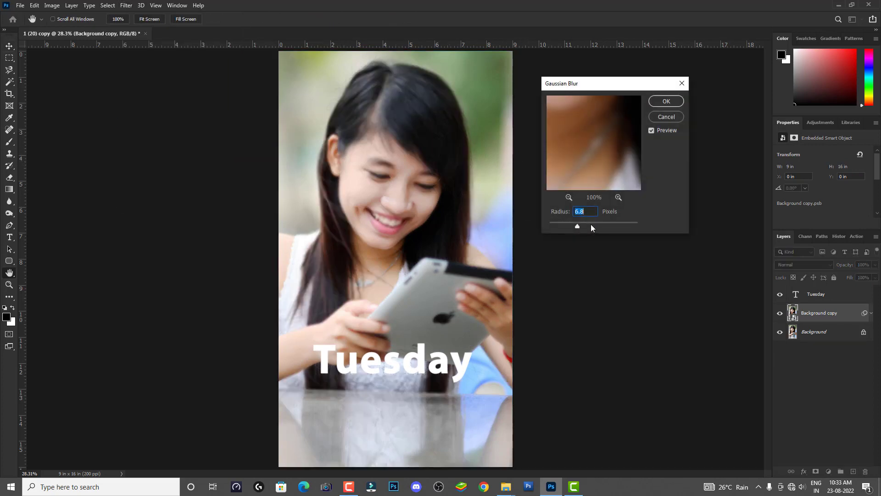
click(585, 225)
drag(584, 224, 585, 224)
key(Return)
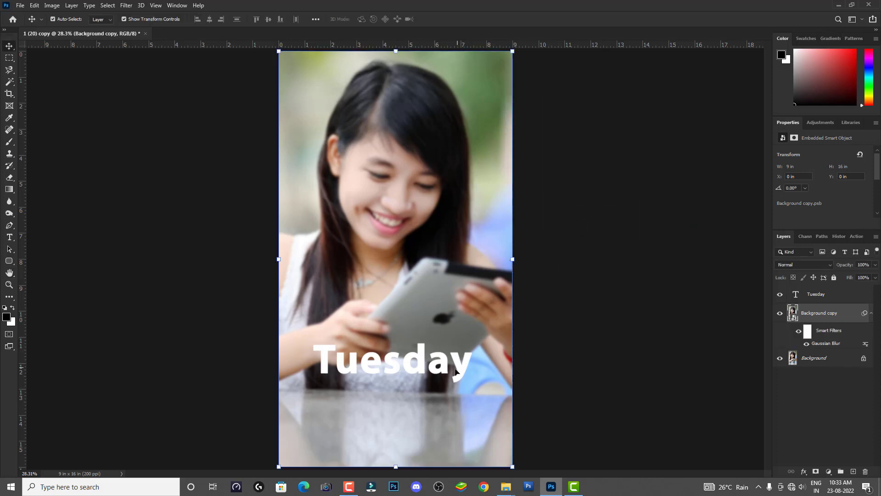
key(v)
click(458, 372)
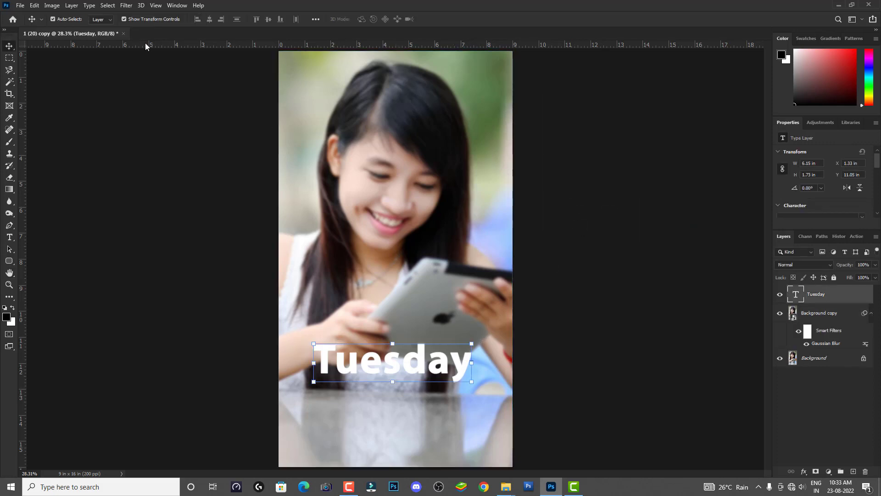
- Preview script fonts like Mrs Blackfort, Mr Dafoe and Mr Benedict on Tuesday, applying MrRafkin
key(t)
click(112, 19)
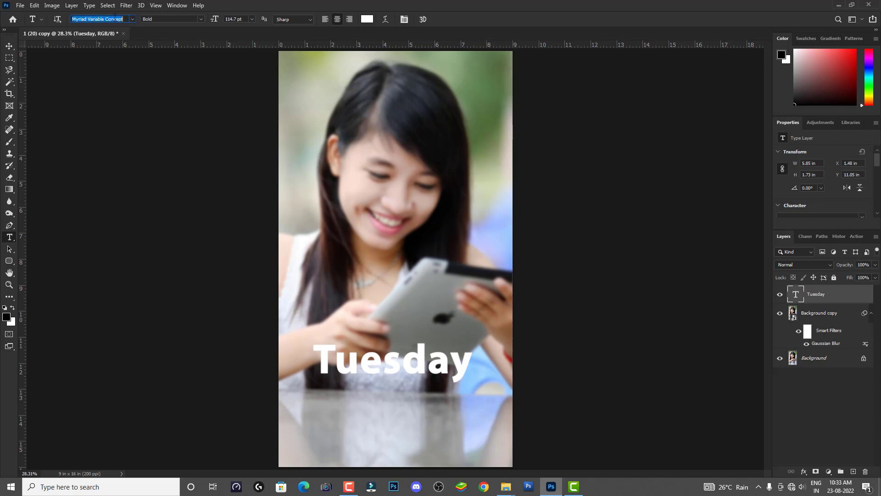
key(Down)
key(Down)
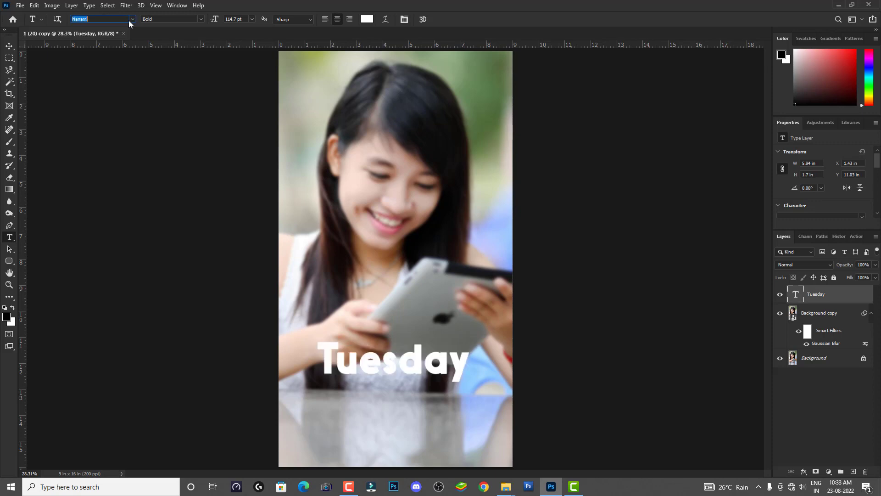
key(Down)
click(128, 20)
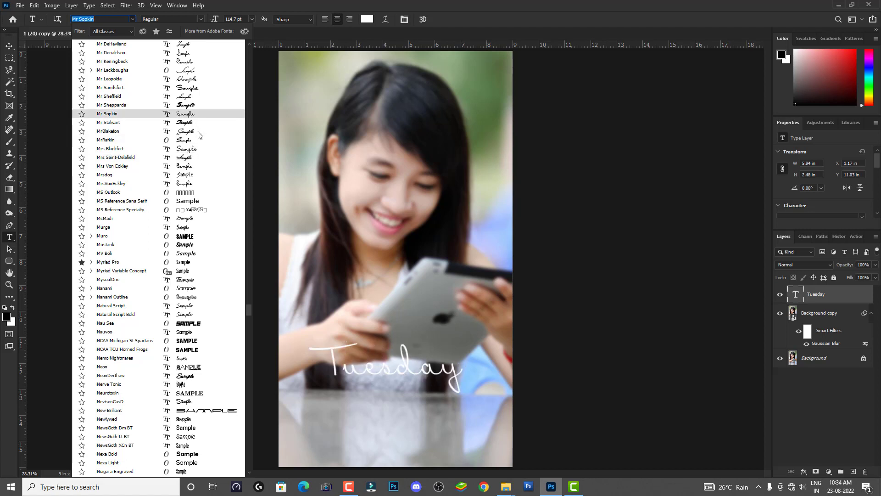
click(197, 148)
key(Up)
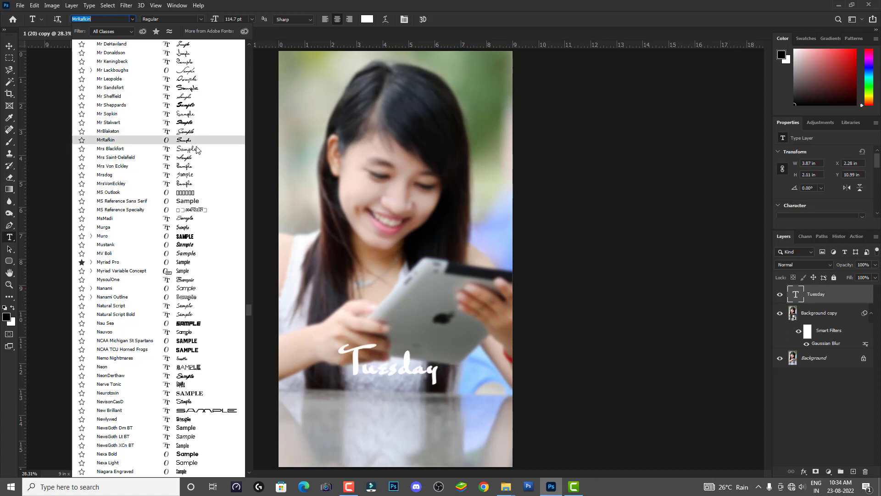
key(Up)
key(Up)
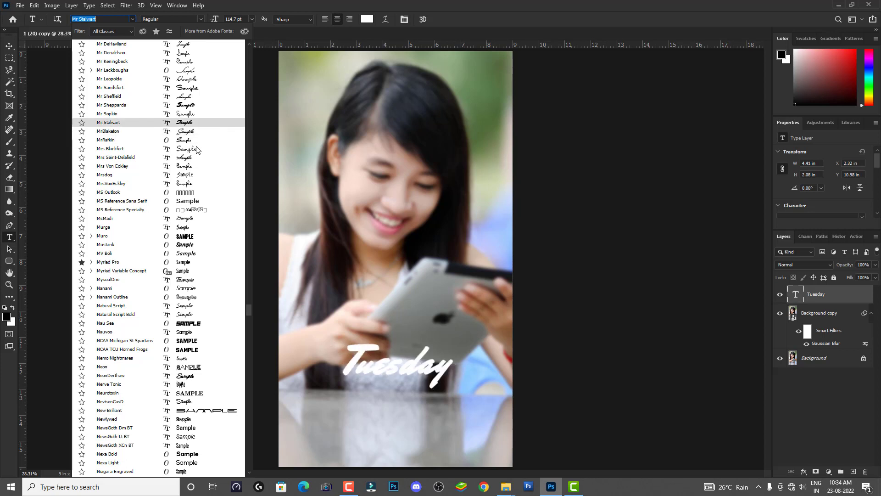
key(Up)
key(Up)
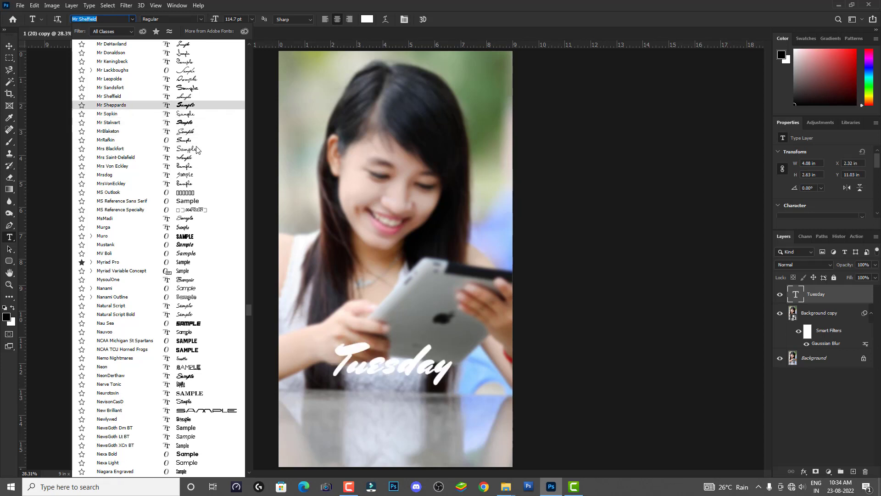
key(Up)
key(Up)
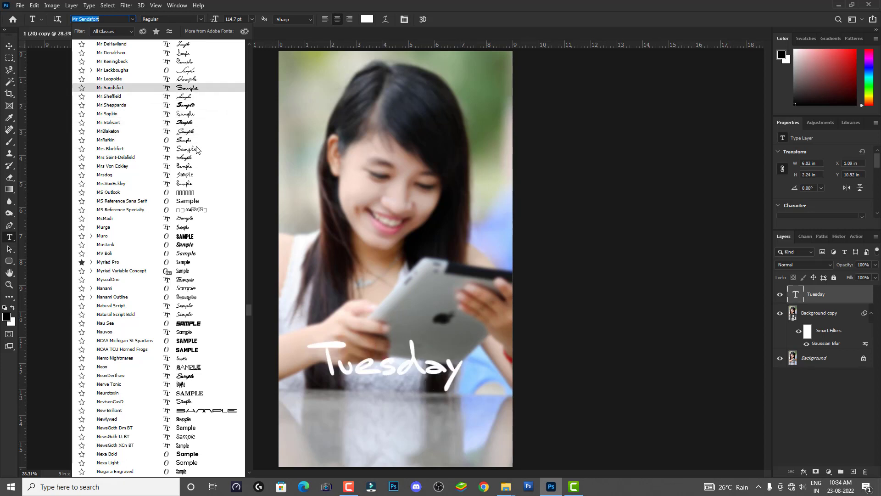
key(Up)
key(Up)
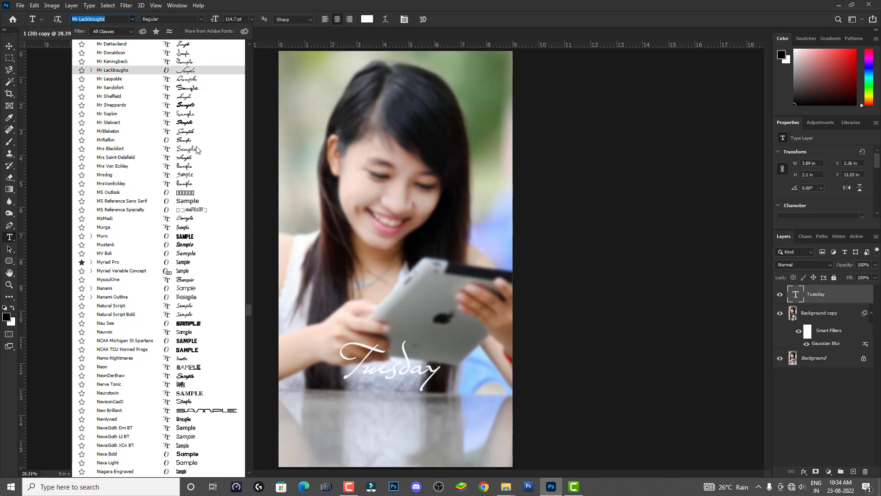
key(Up)
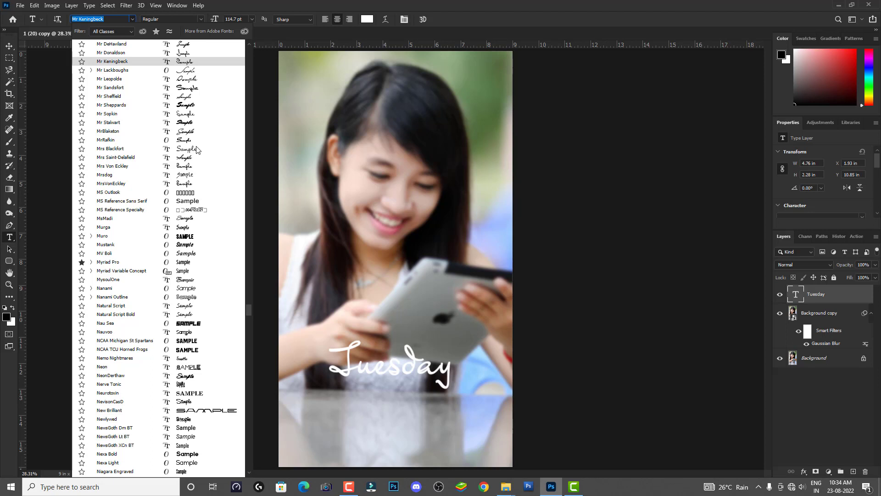
key(Up)
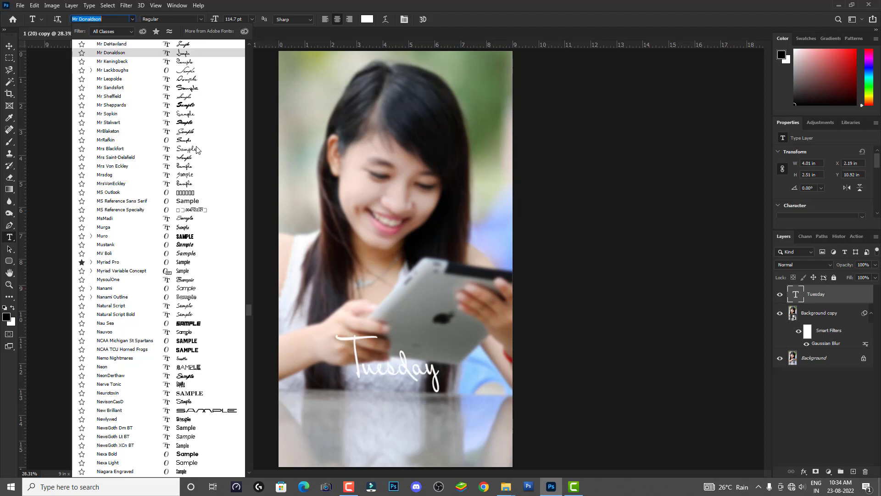
key(Up)
key(Up)
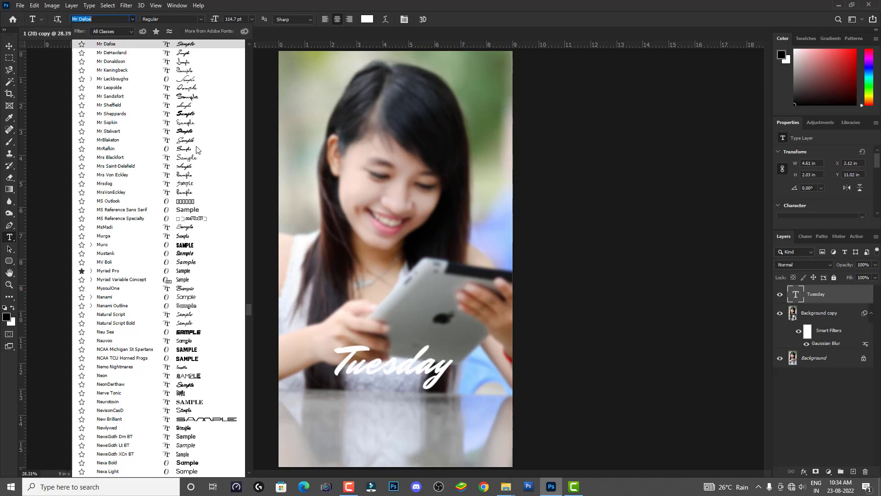
key(Up)
key(Up)
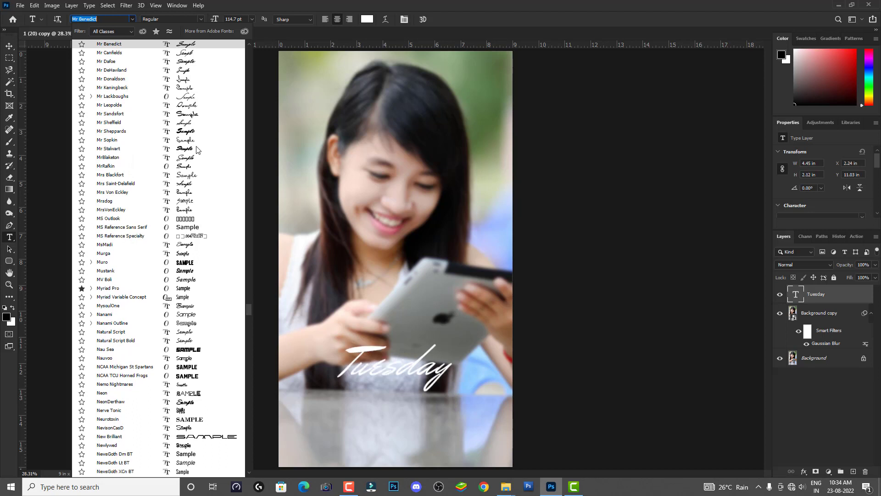
key(Up)
key(Up)
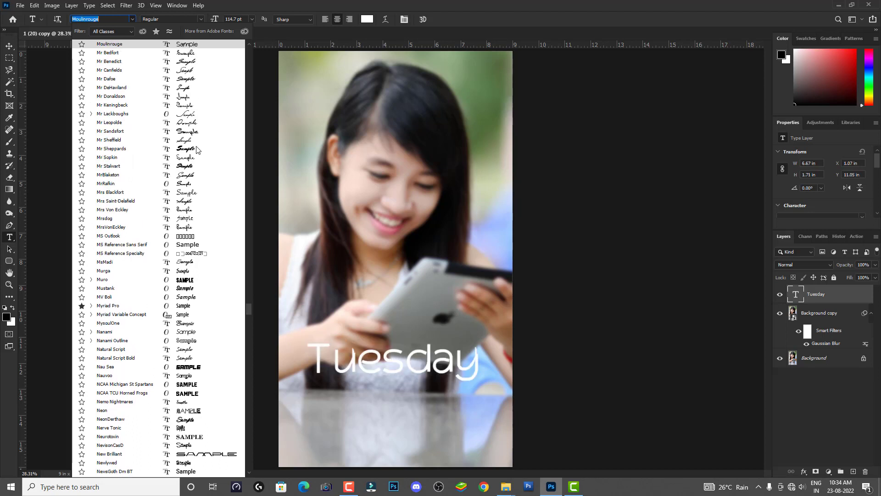
key(Up)
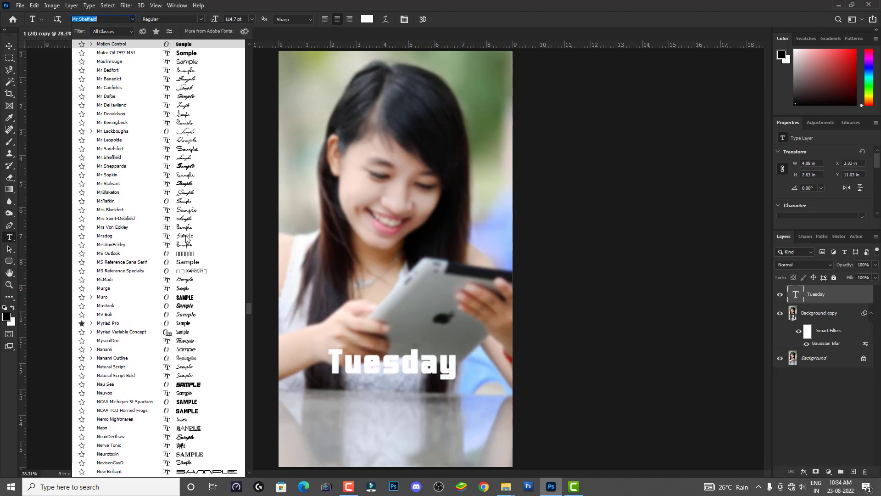
click(186, 201)
- Browse further fonts including Margarita, Manzanita and LEHN variants, settling on LegendeC
scroll(185, 249, up, 2)
scroll(185, 249, up, 2)
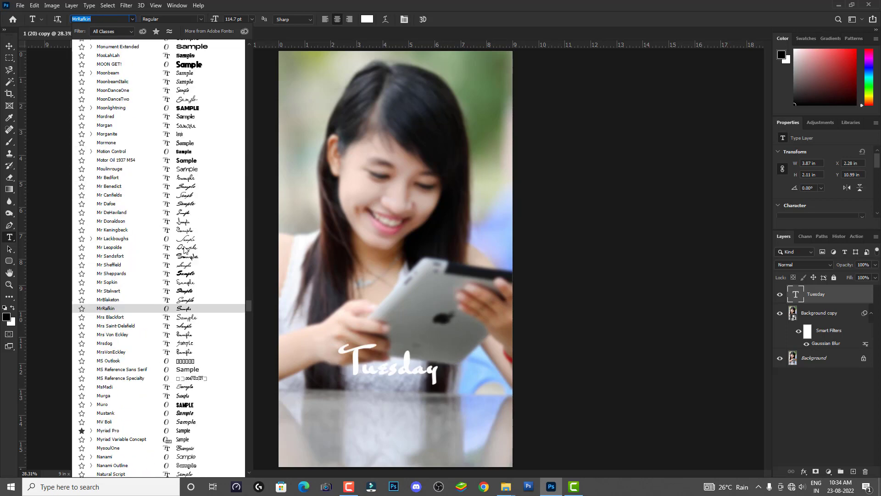
key(Up)
key(Up)
key(Up)
drag(248, 305, 252, 287)
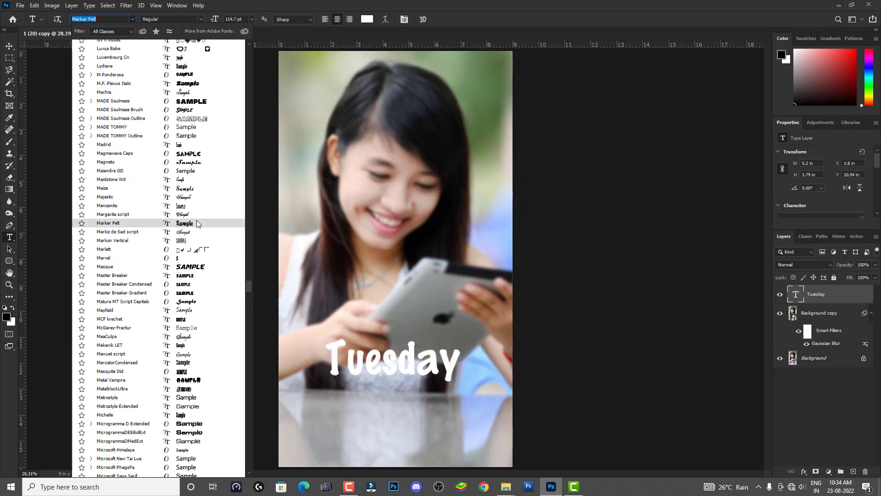
key(Up)
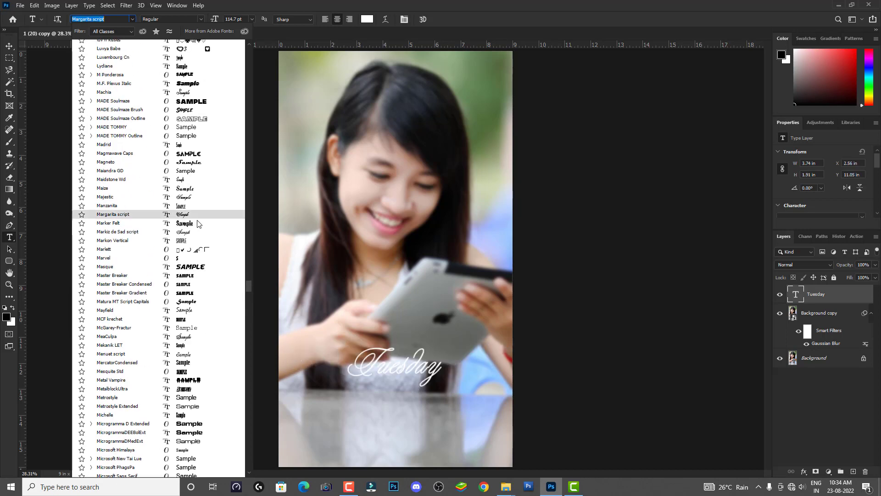
key(Up)
drag(248, 288, 250, 266)
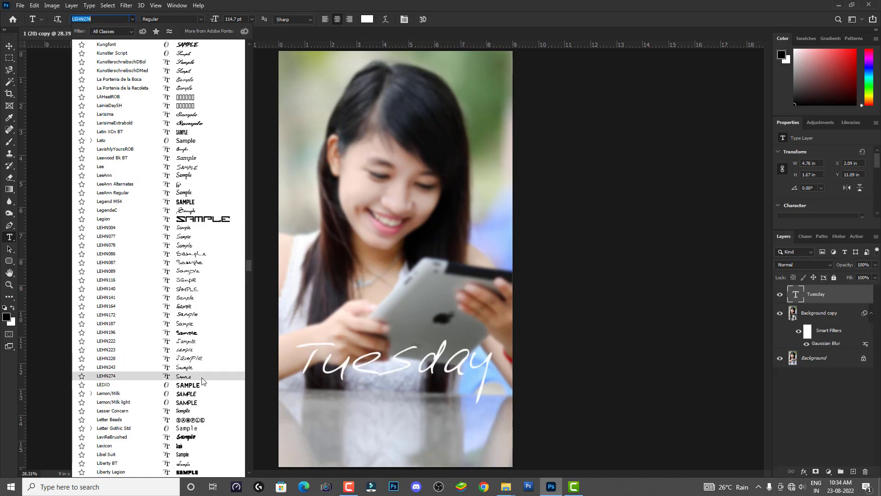
key(Up)
key(Up)
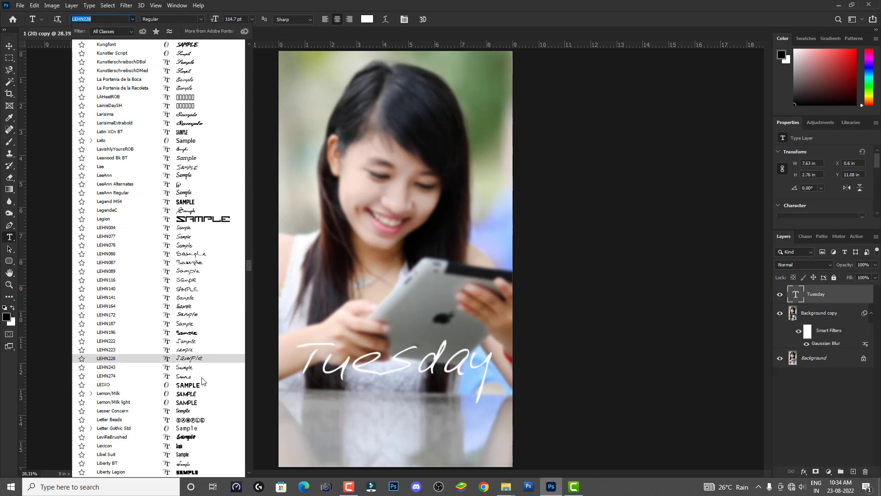
key(Up)
key(Up)
key(Up)
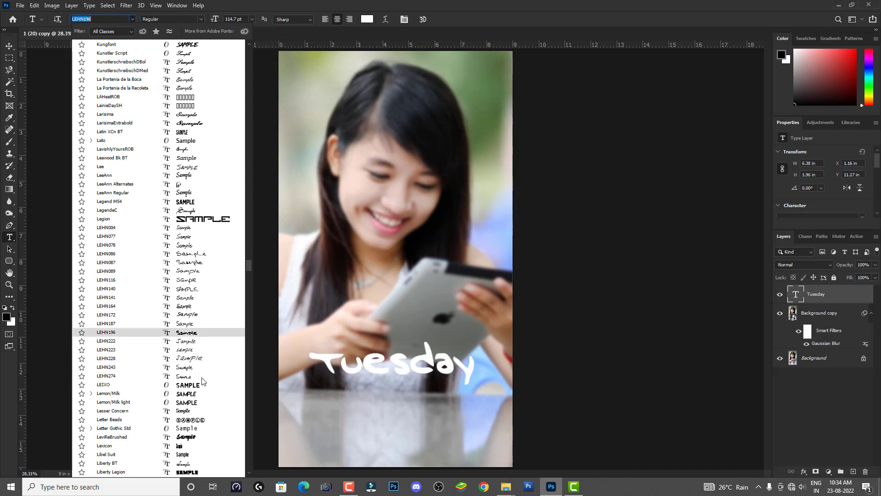
key(Up)
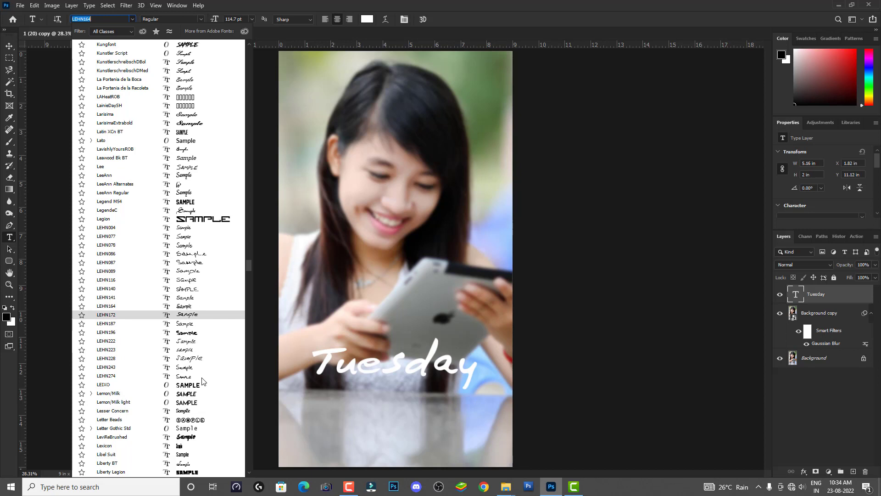
key(Up)
key(Up)
key(Up)
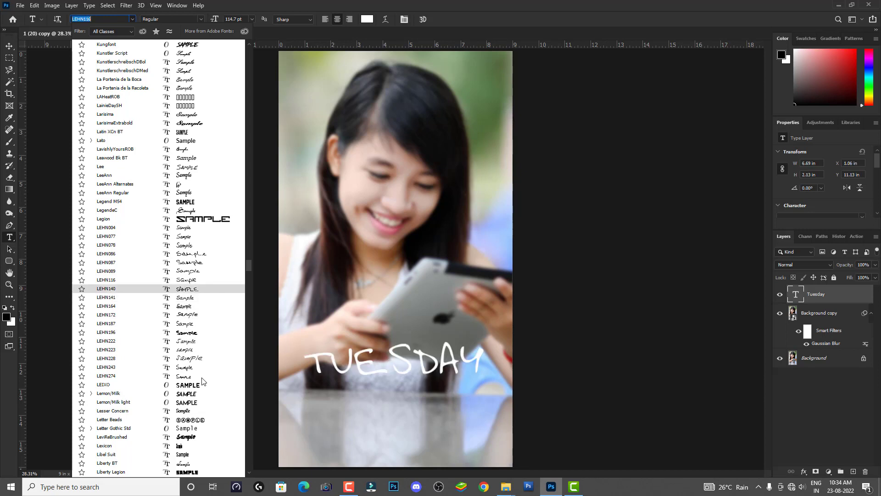
key(Up)
key(Up)
key(Up)
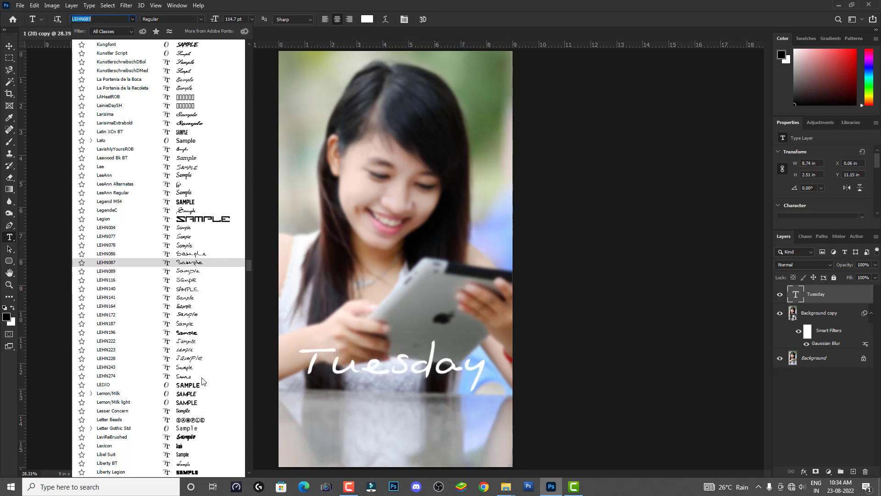
key(Up)
key(Up)
key(Up)
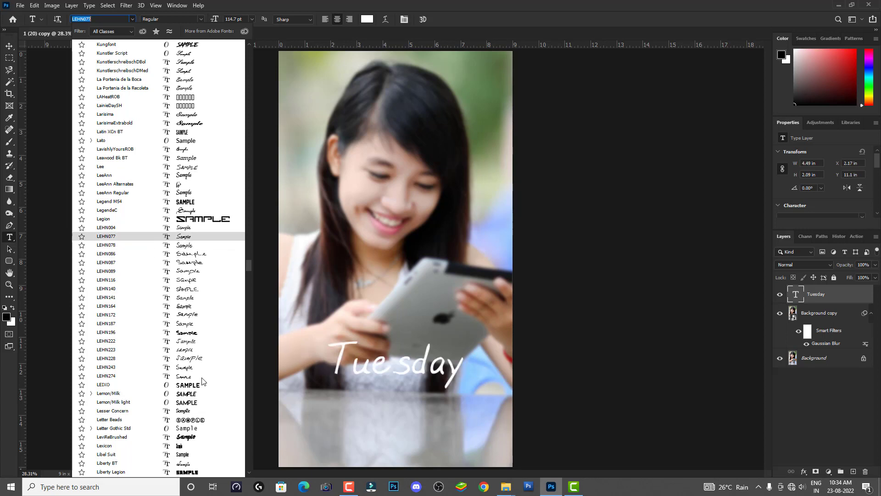
key(Up)
key(Up)
key(Up)
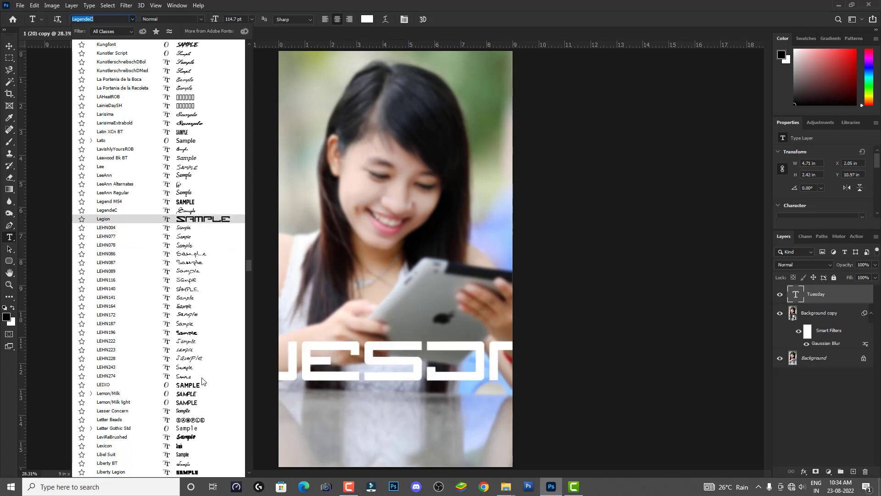
key(Up)
key(Up)
key(Down)
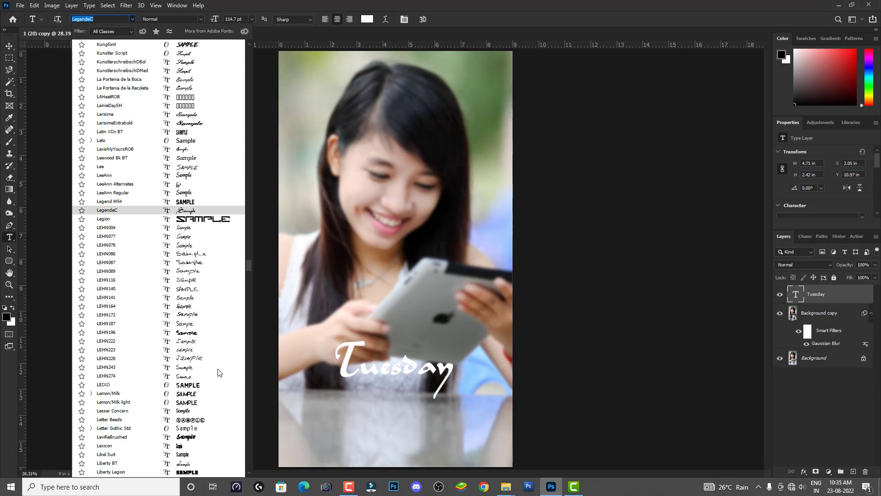
- Apply LegendeC, scale Tuesday to about 7.33 in, move it lower and rotate it -9.3°
click(195, 212)
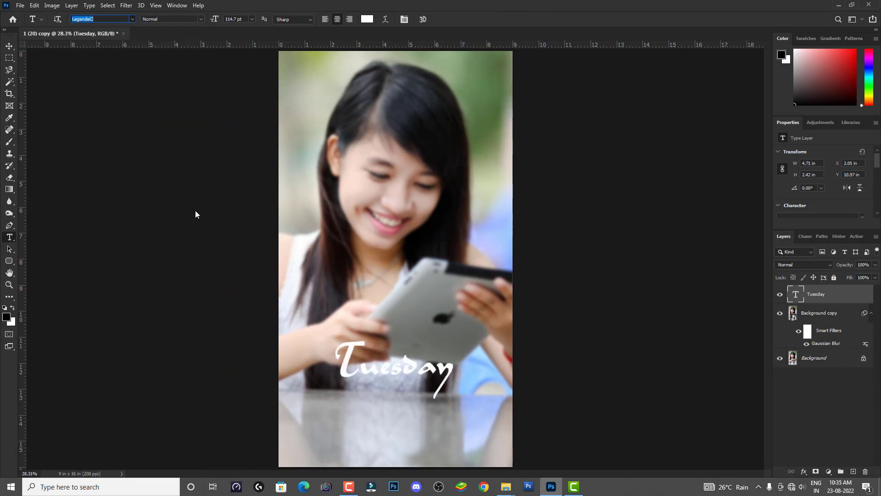
click(9, 46)
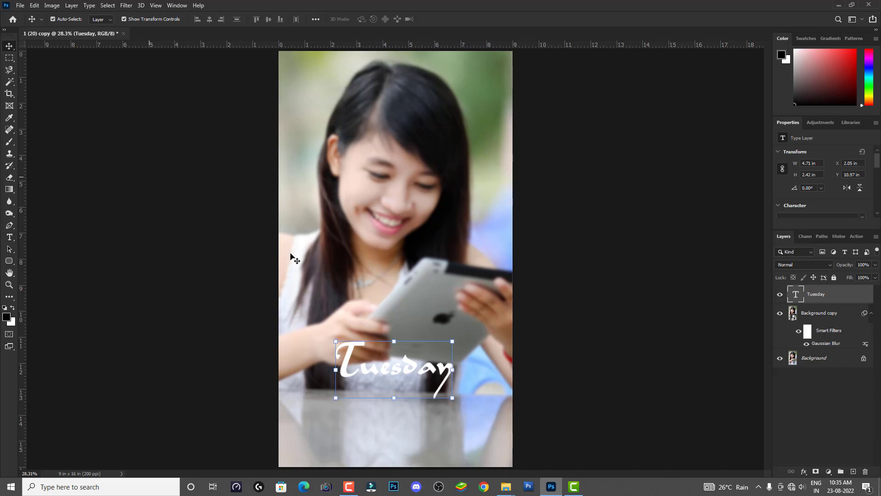
mouse_move(452, 342)
mouse_down()
mouse_move(489, 315)
mouse_move(482, 321)
mouse_up()
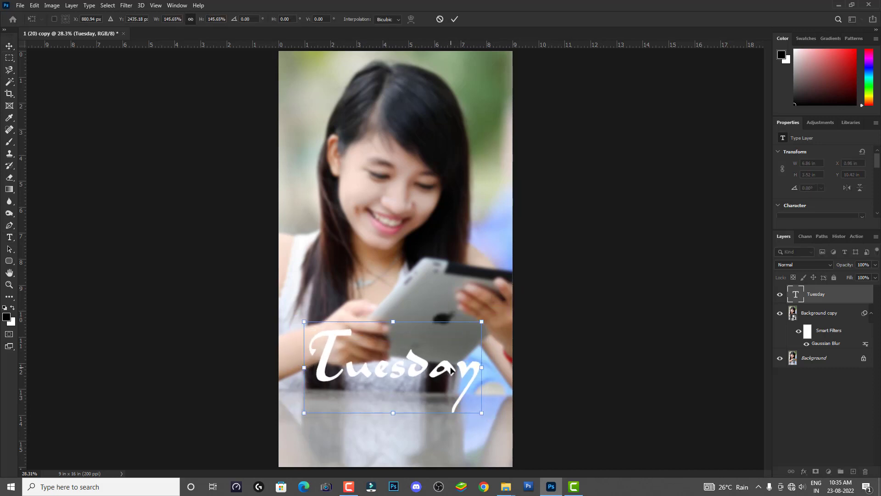
drag(420, 361, 414, 402)
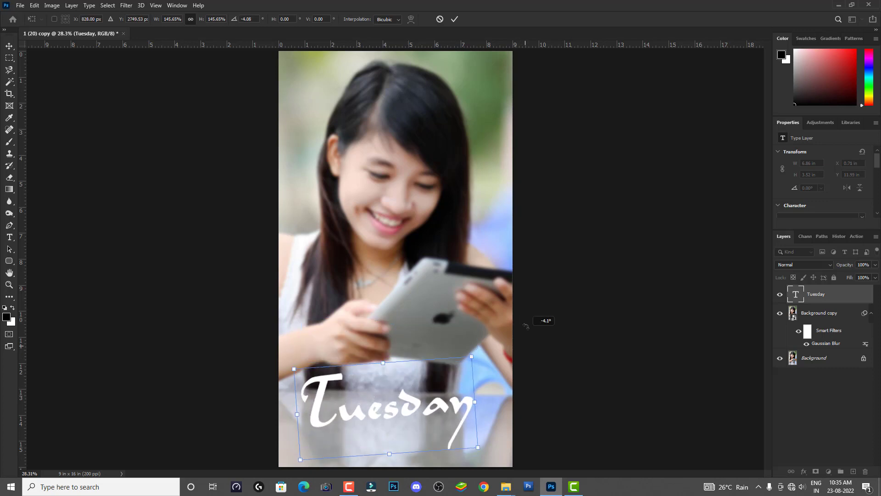
drag(505, 365, 545, 305)
key(Return)
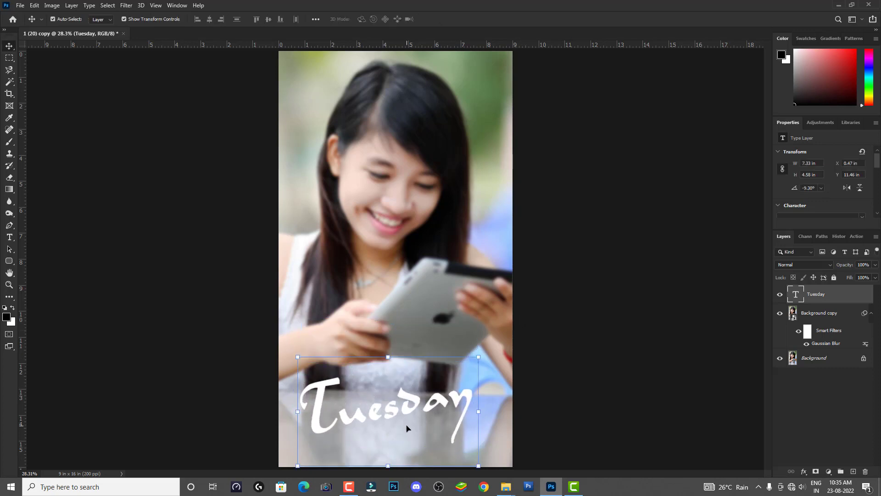
- Duplicate the Tuesday text upward and change the copy to '10.35 AM'
double_click(853, 295)
key(Escape)
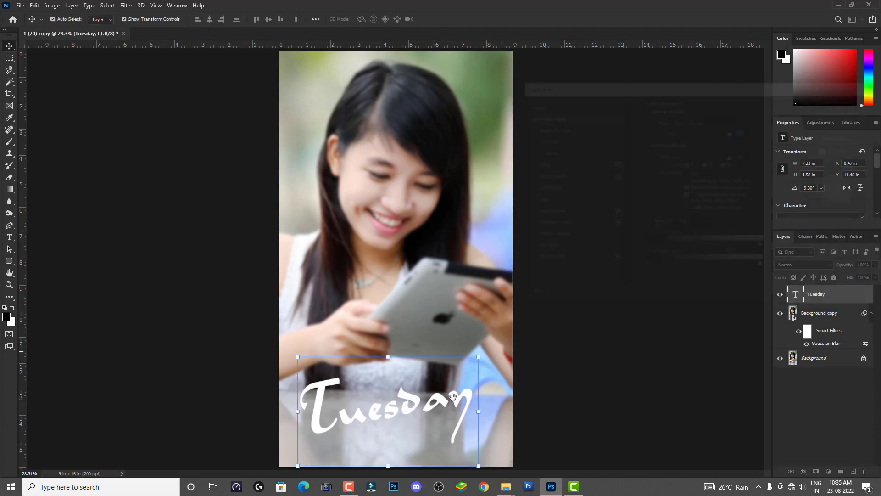
drag(439, 403, 450, 355)
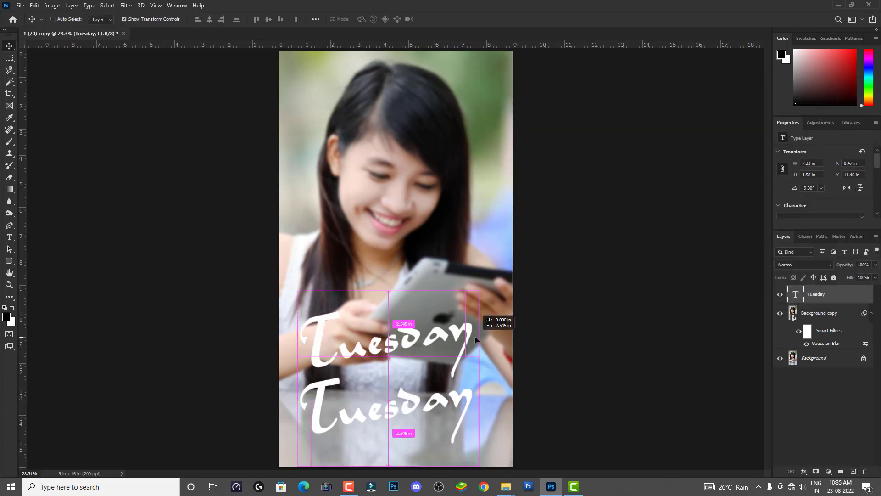
double_click(449, 356)
key(ctrl+a)
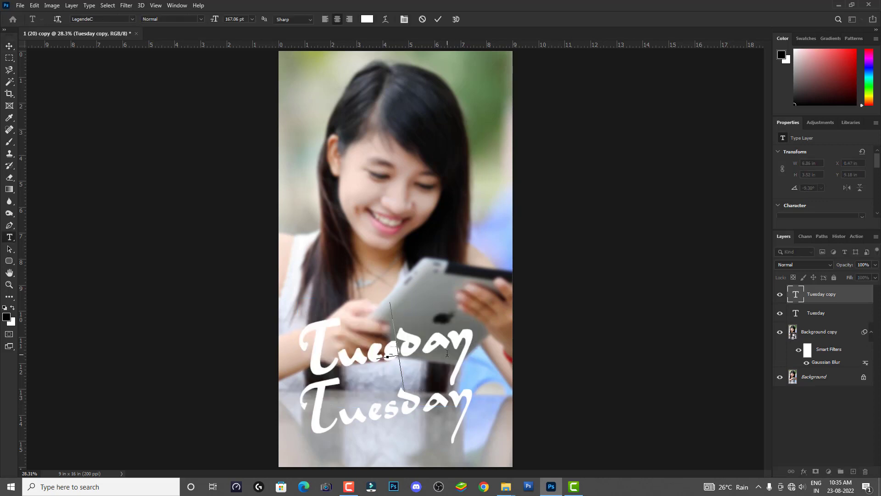
text(10.35)
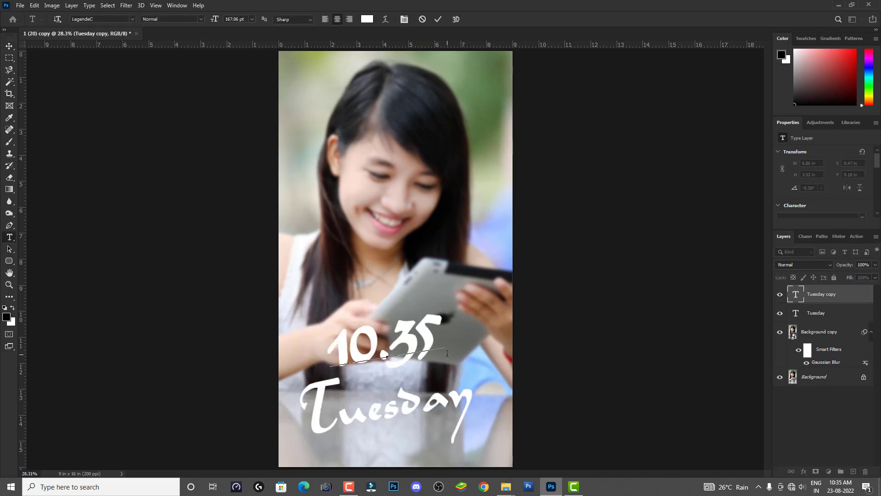
text( a)
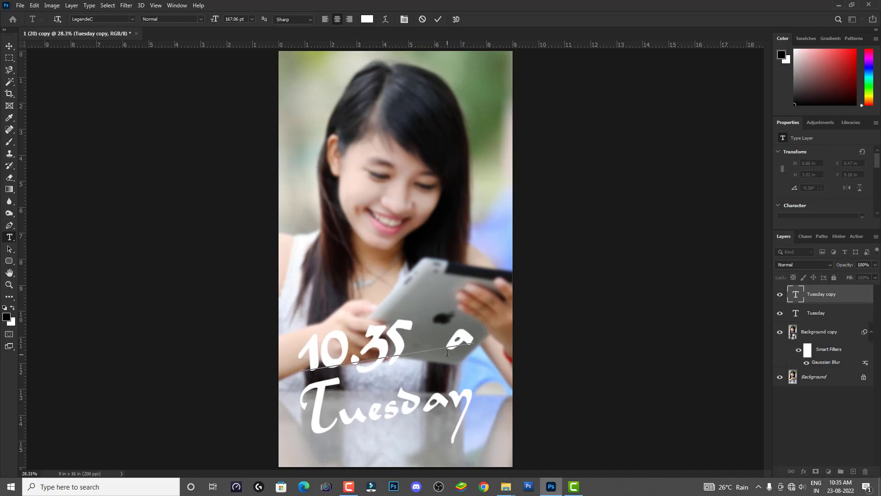
text(m)
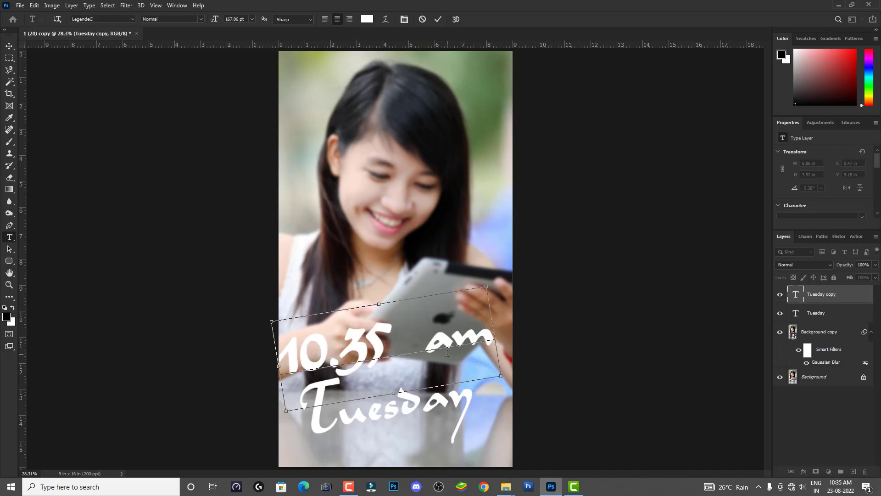
key(shift+Left)
key(shift+Left)
text(AM)
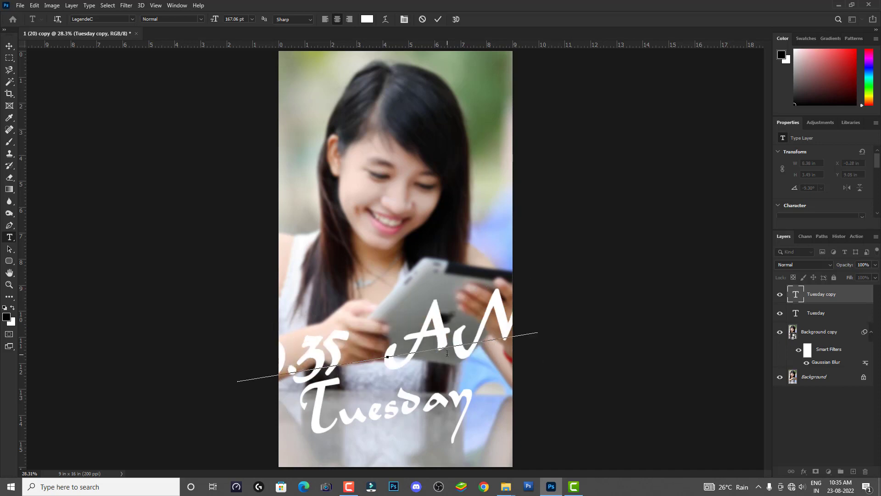
key(ctrl+Return)
- Shrink the 10.35 AM text to about 1.2 in and place it above Tuesday's right end
key(ctrl+t)
drag(537, 284, 486, 305)
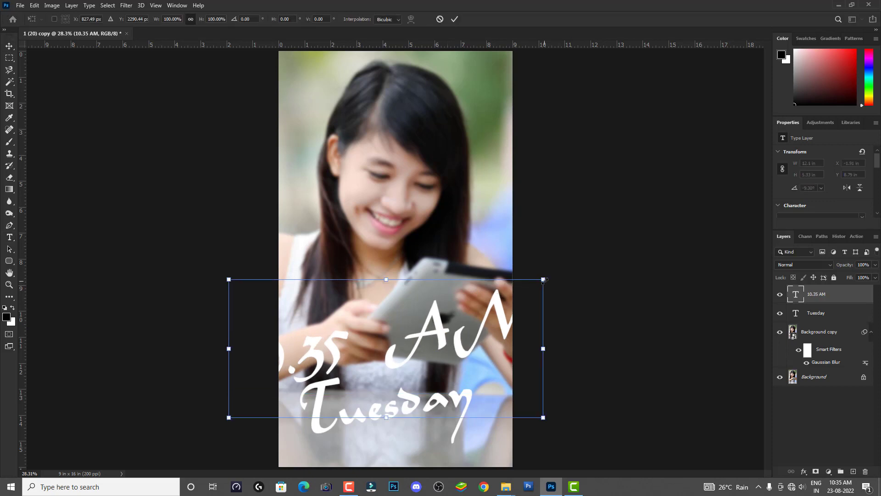
drag(444, 337, 413, 337)
mouse_move(443, 307)
mouse_down()
mouse_move(452, 322)
mouse_move(453, 308)
mouse_up()
key(Return)
drag(403, 349, 470, 381)
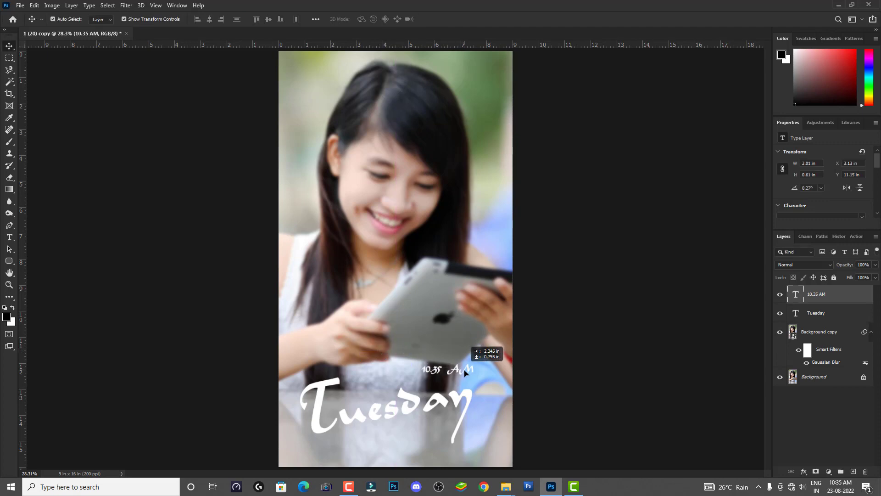
scroll(484, 381, up, 5)
scroll(533, 409, up, 1)
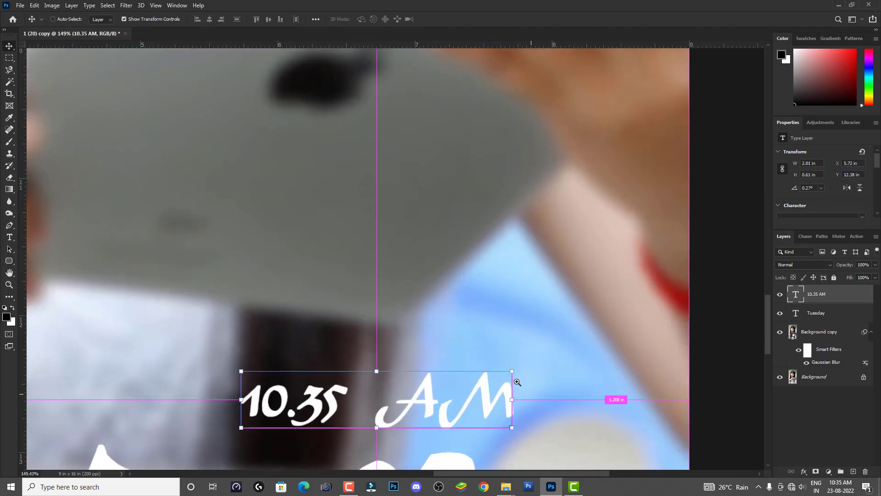
key(ctrl+t)
drag(516, 365, 477, 380)
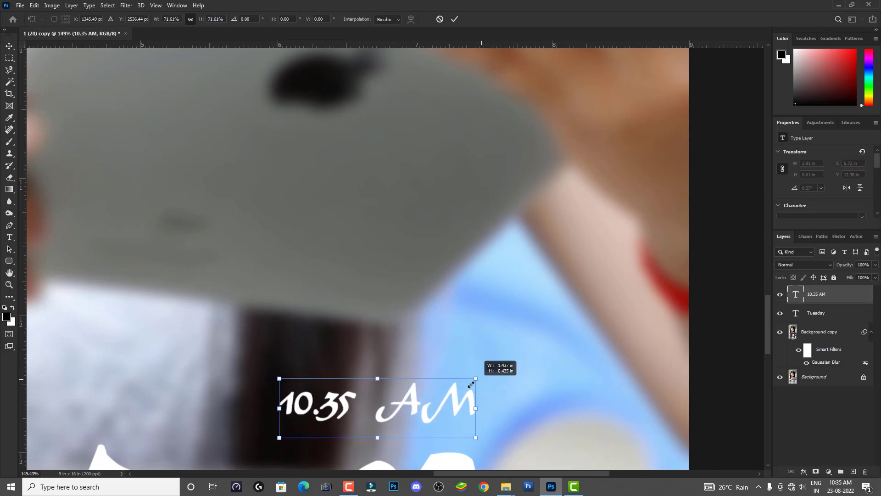
key(Return)
- Set the AM letters of 10.35 AM to 14 pt
key(t)
double_click(399, 401)
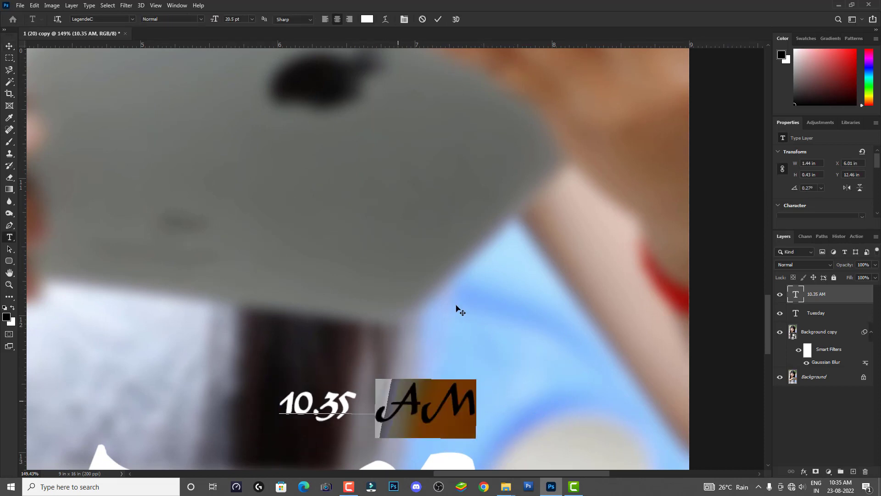
text(15)
key(Return)
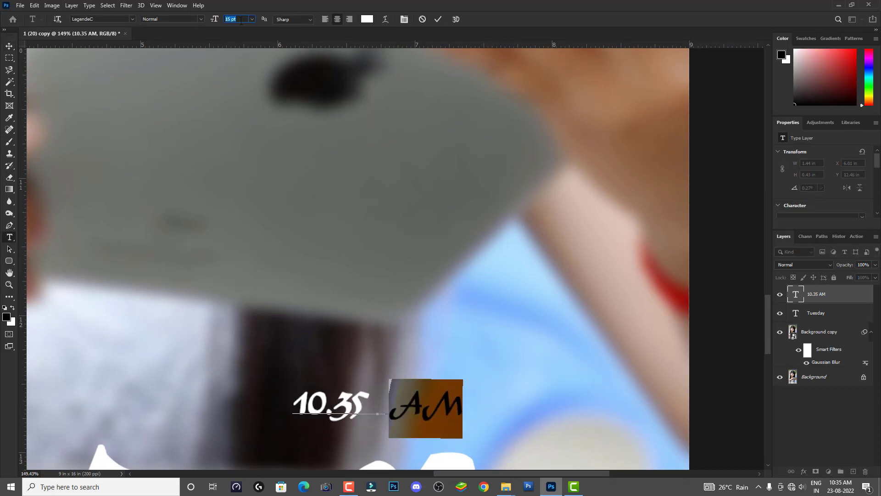
key(Down)
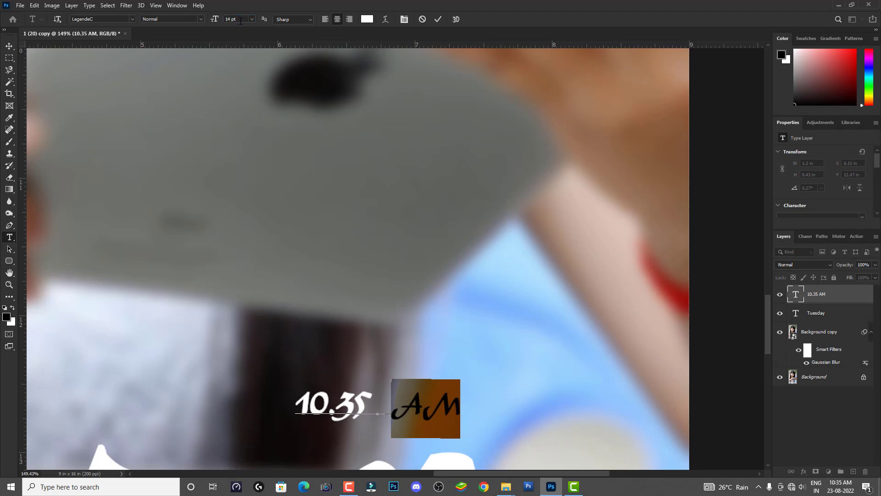
key(ctrl+Return)
key(ctrl+0)
- With the Move tool, nudge 10.35 AM and then Tuesday up and to the right
key(v)
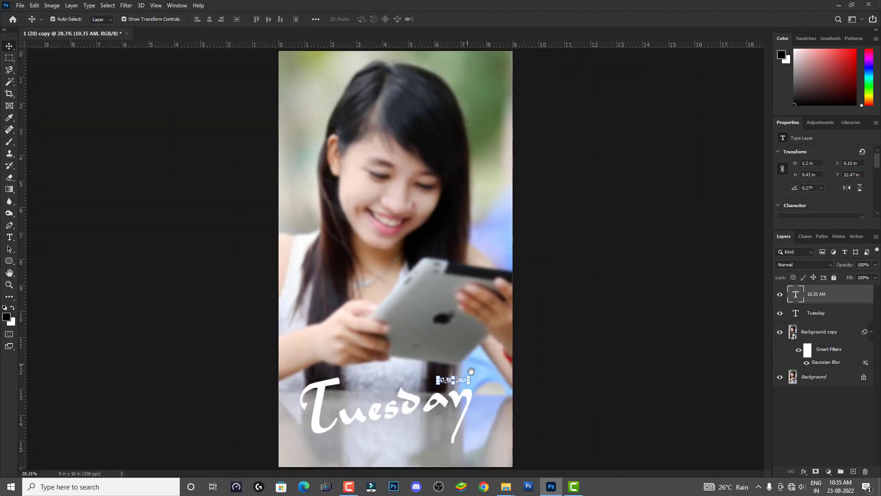
right_click(471, 371)
scroll(464, 367, up, 5)
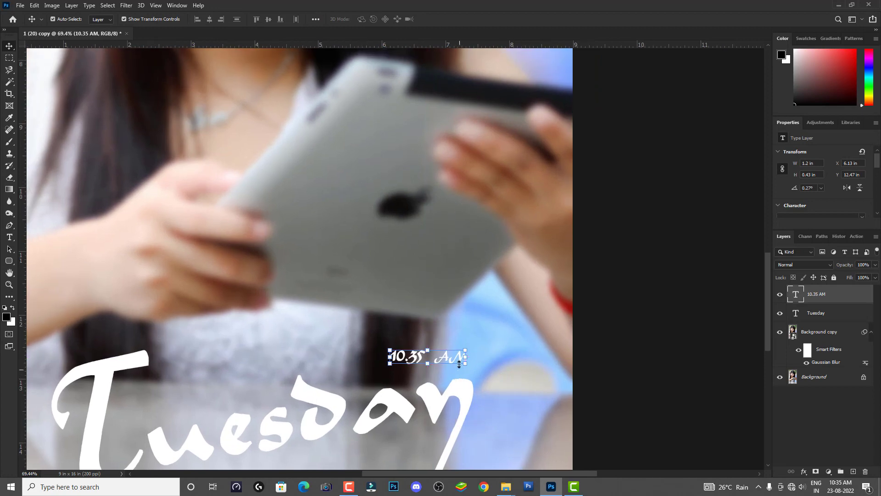
mouse_move(459, 364)
mouse_down()
mouse_move(515, 326)
mouse_move(516, 334)
mouse_up()
drag(468, 388, 486, 369)
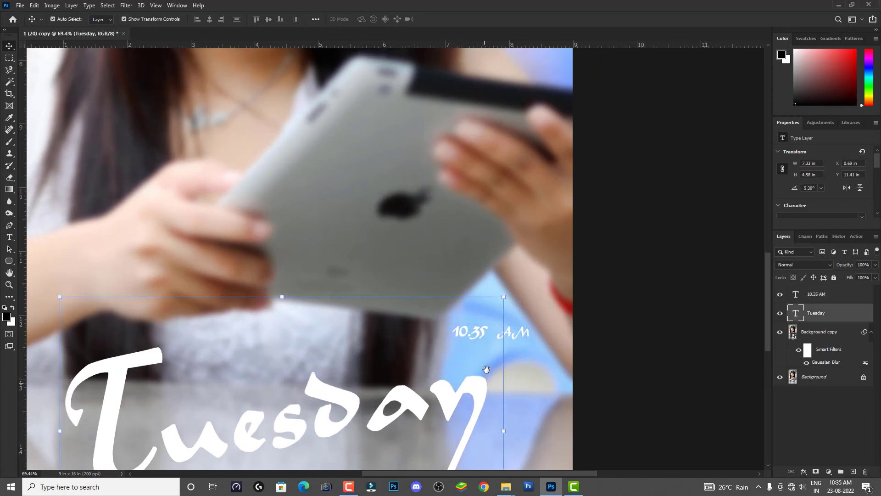
scroll(487, 369, down, 5)
- Enlarge Tuesday slightly and rotate it to about -10.95°, committing the transform
key(ctrl+t)
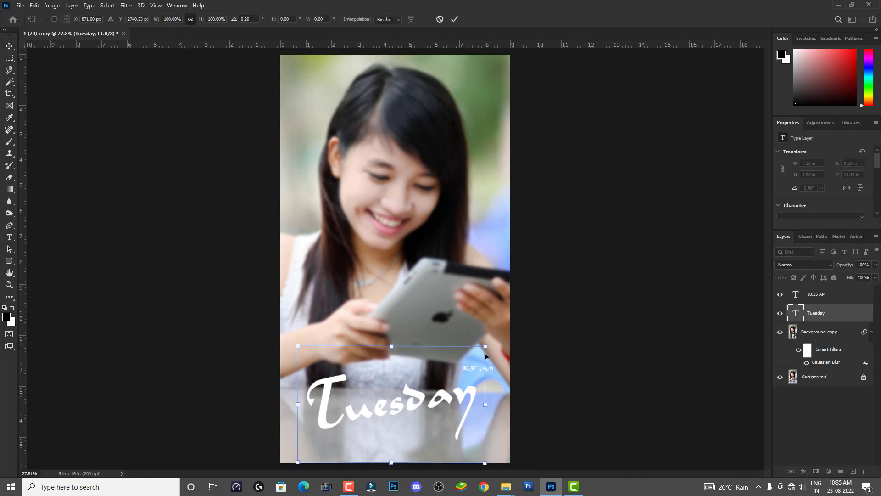
drag(485, 356, 497, 340)
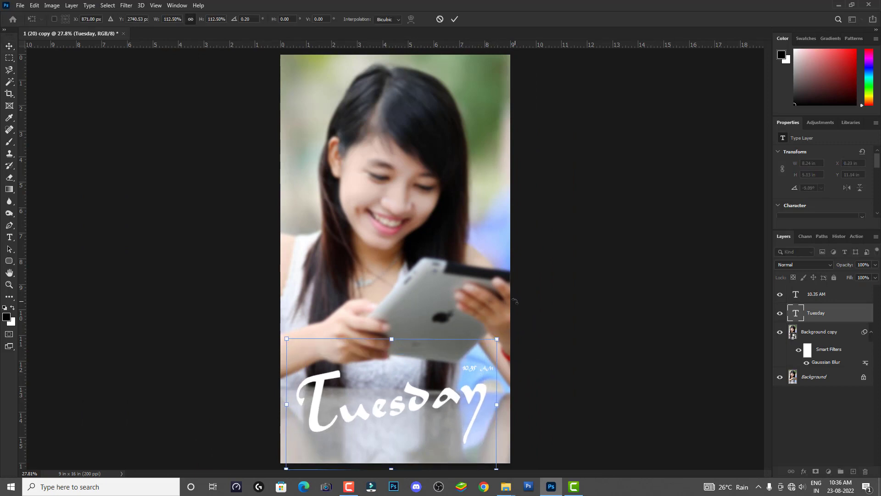
drag(515, 301, 527, 310)
key(Return)
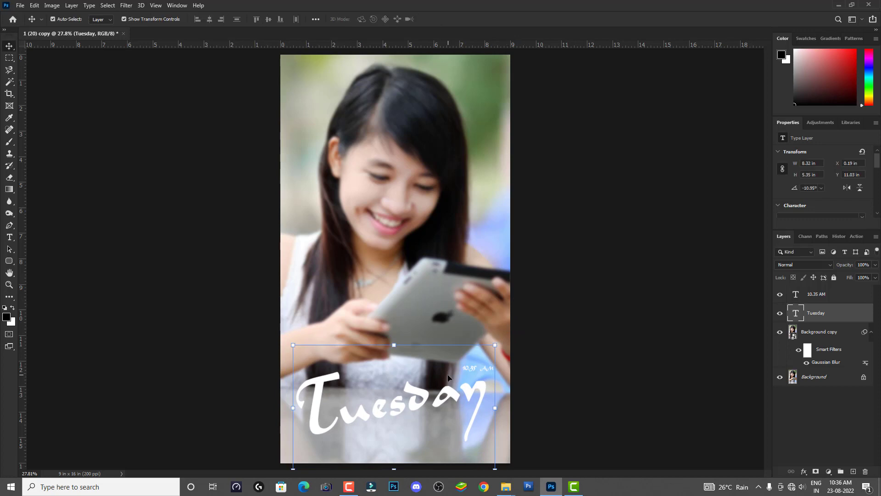
- Add a Drop Shadow to Tuesday with 34% opacity, angle 23 and distance 17
right_click(847, 318)
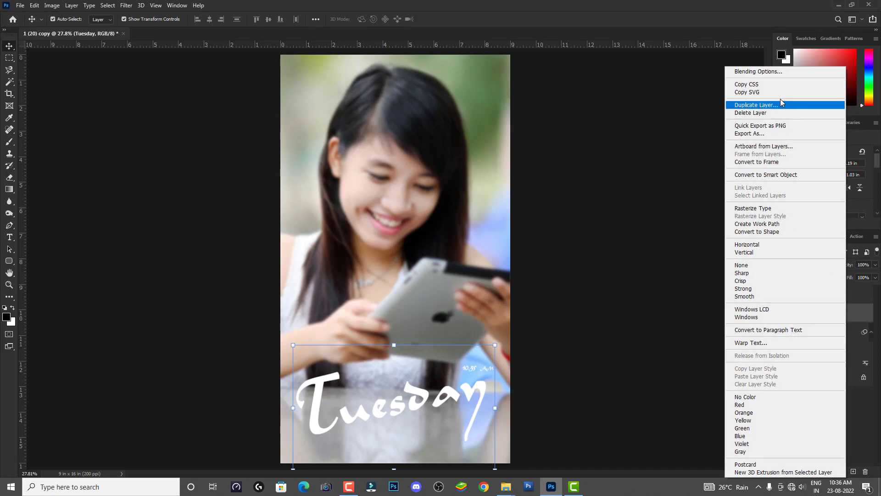
click(770, 74)
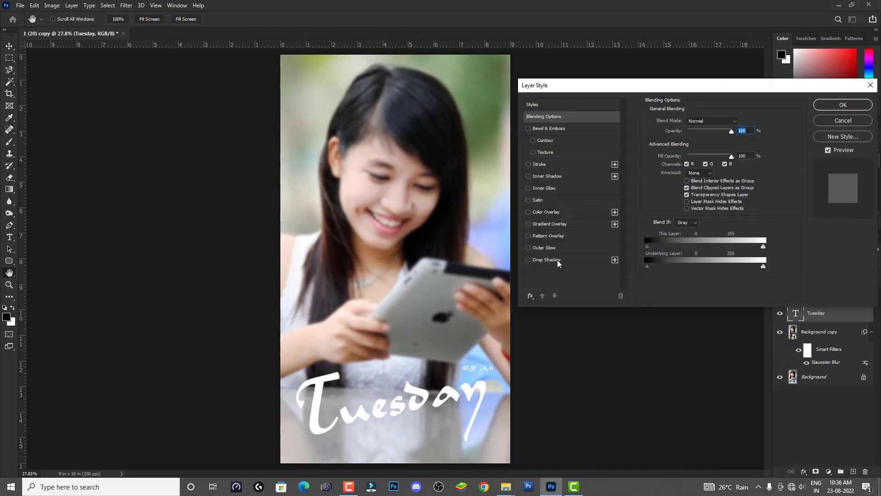
click(557, 261)
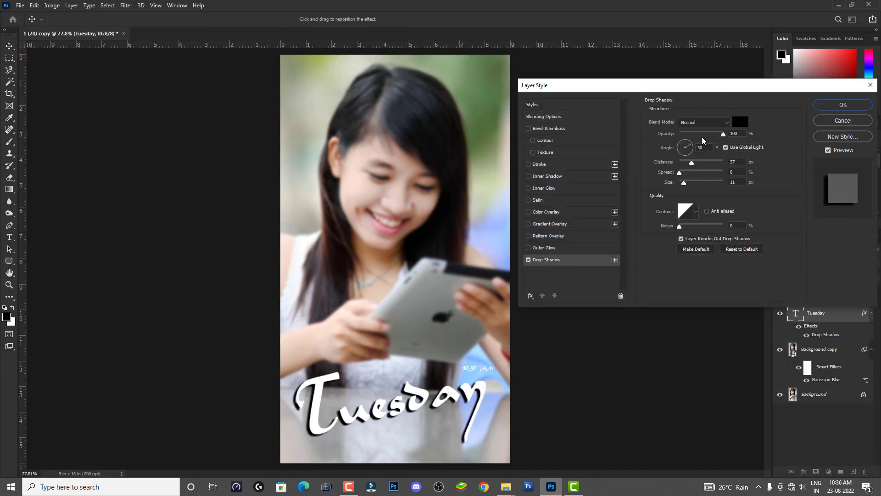
drag(702, 134, 695, 134)
drag(571, 398, 568, 393)
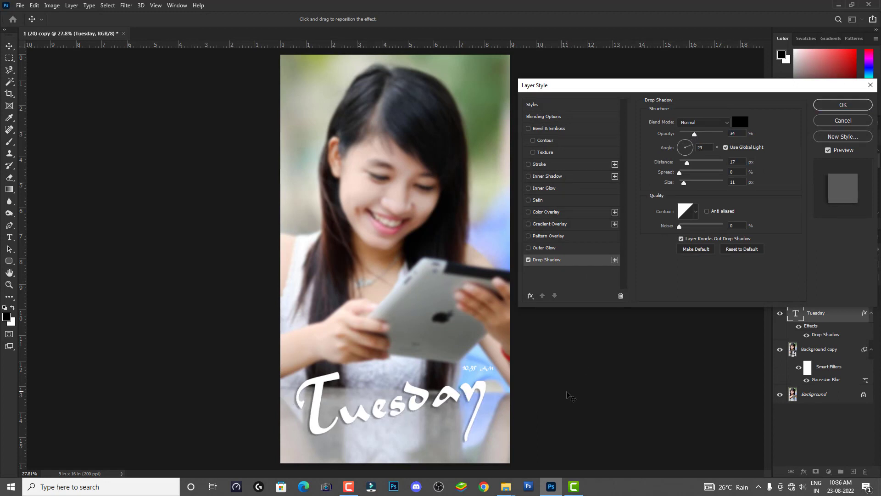
click(837, 110)
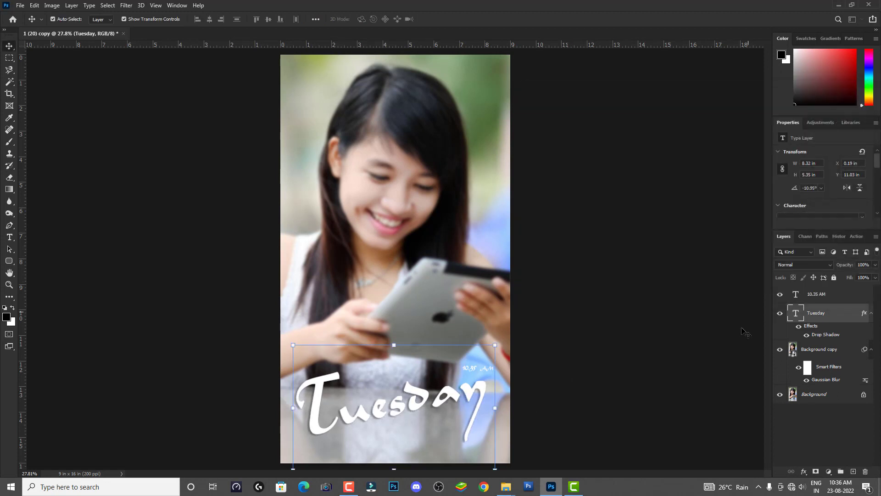
- Copy Tuesday's layer style and paste it onto the 10.35 AM layer
right_click(865, 314)
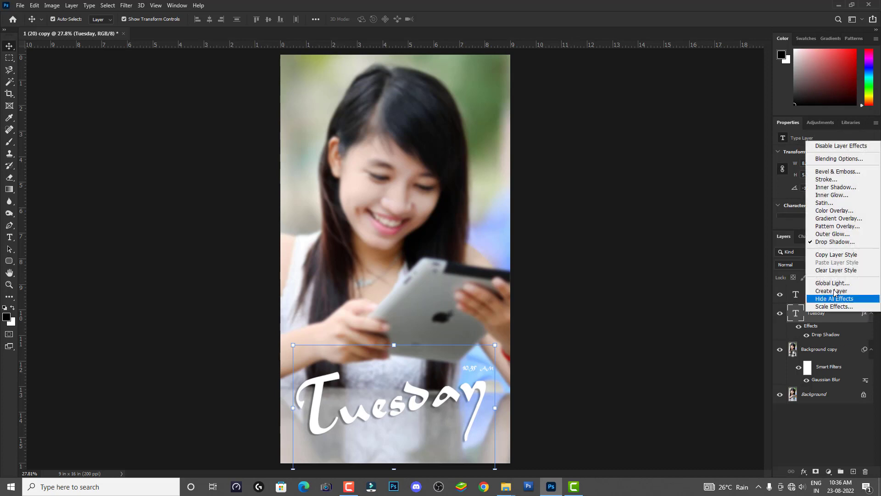
click(830, 255)
right_click(831, 296)
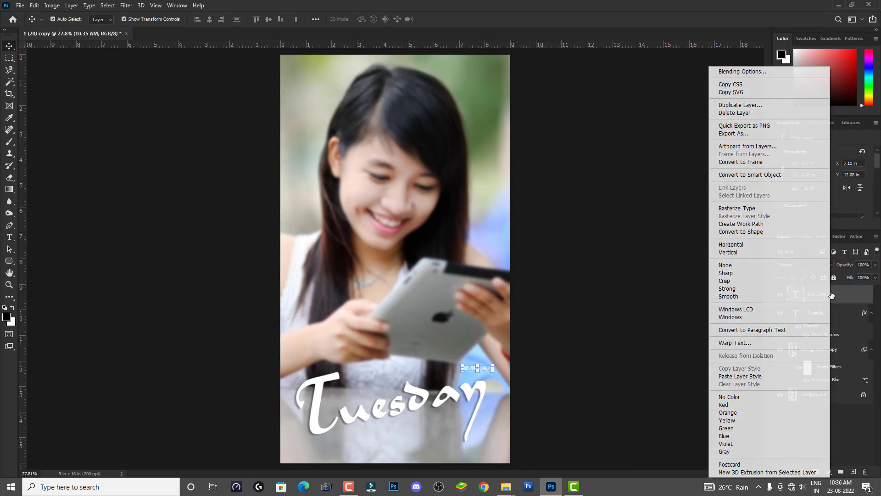
click(766, 375)
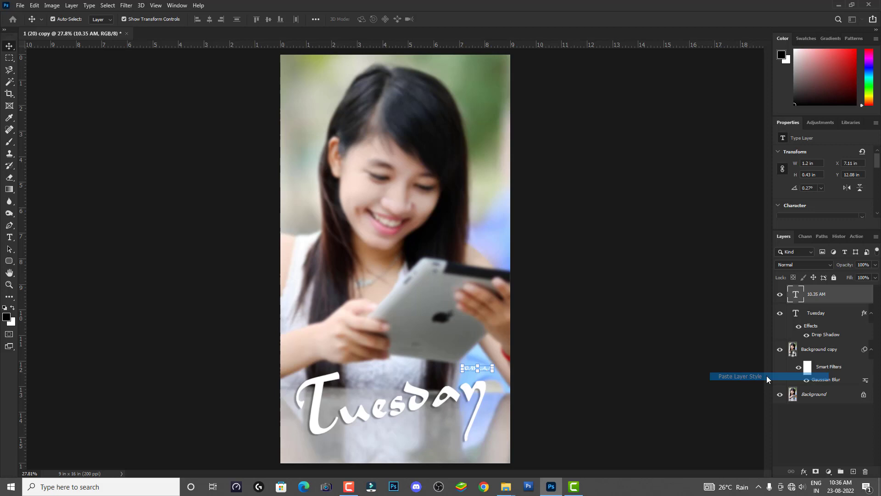
click(675, 344)
- Apply a Warming Filter (85) Photo Filter at 25% density to Background copy, luminosity unpreserved
click(446, 252)
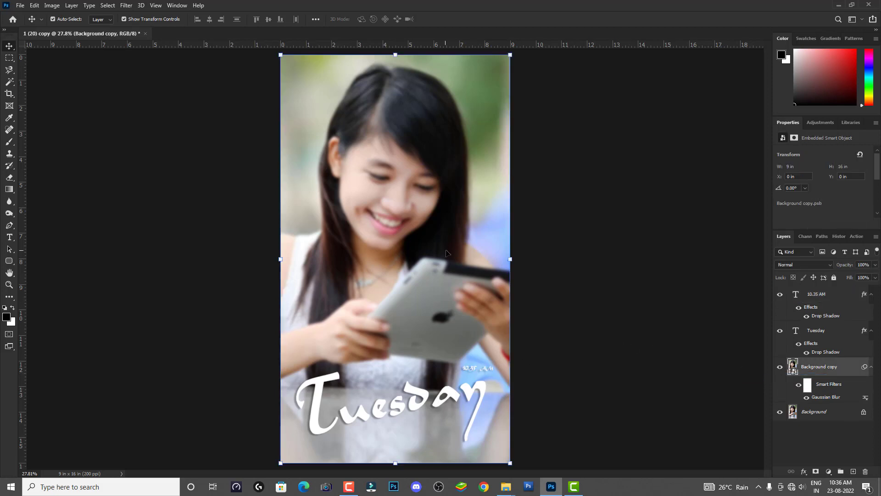
click(52, 6)
mouse_move(66, 29)
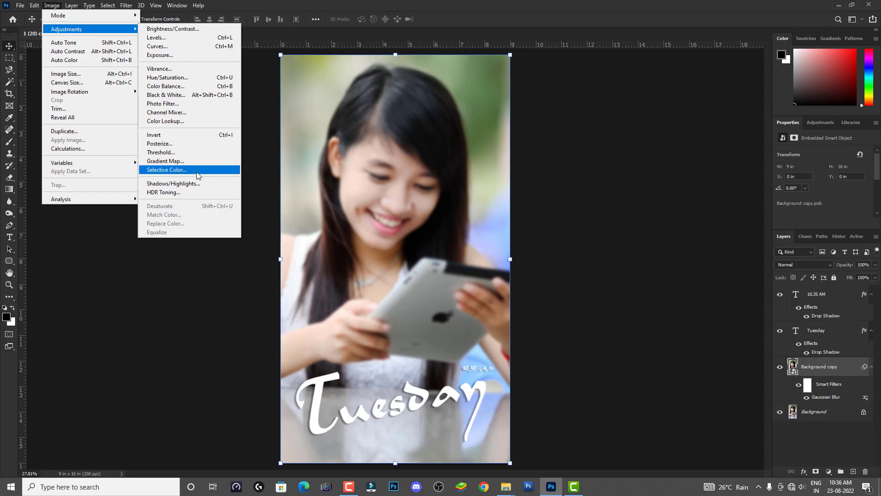
click(184, 103)
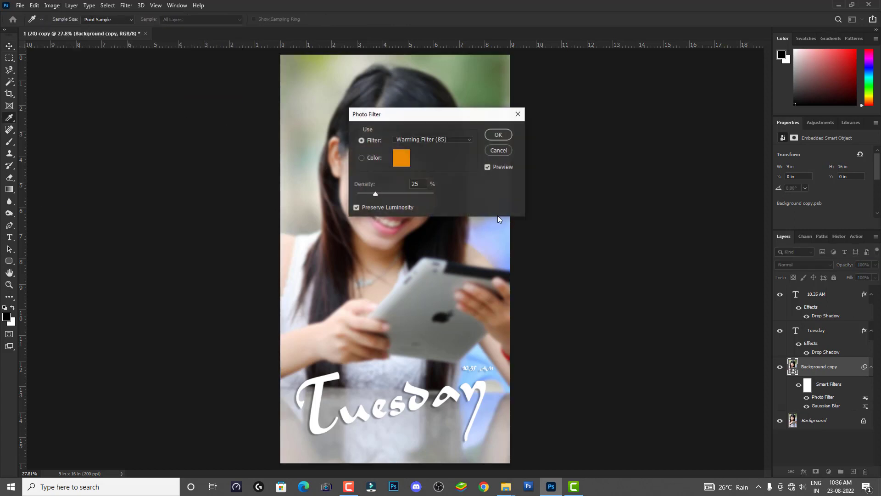
drag(407, 114, 591, 87)
click(602, 111)
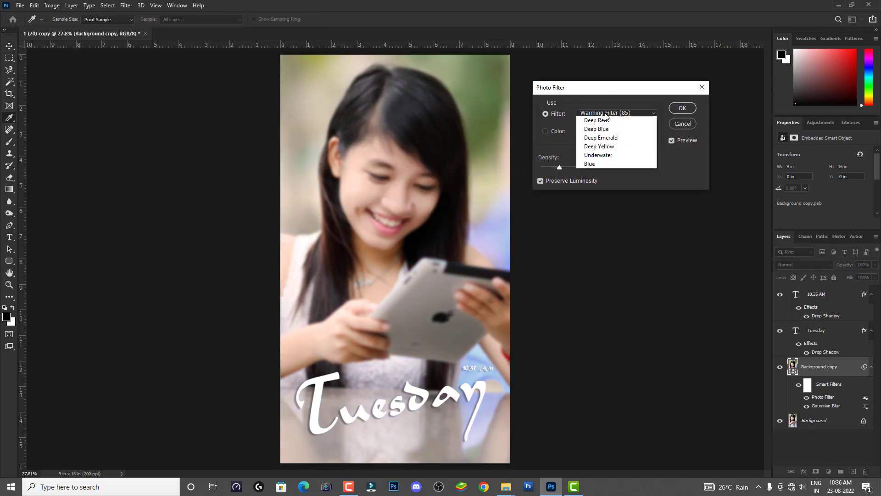
click(571, 180)
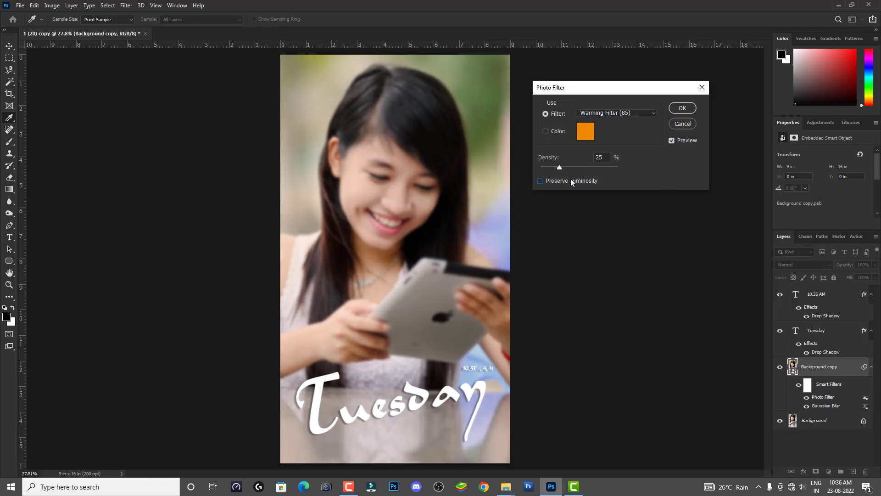
click(681, 110)
- Toggle layer visibility to compare the edited photo with the original
key(v)
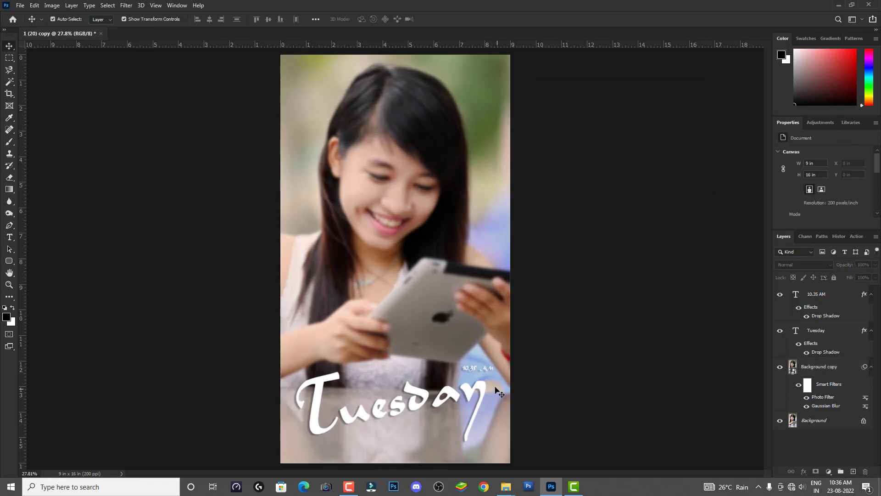
right_click(404, 257)
scroll(404, 257, up, 4)
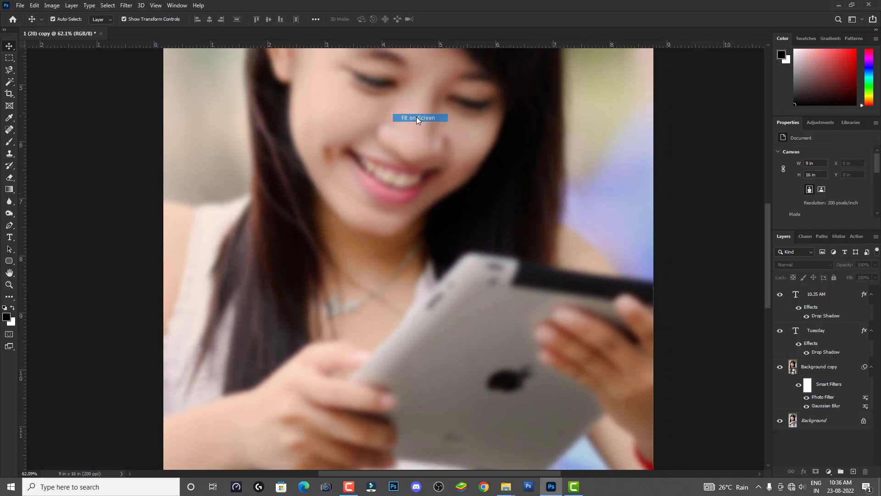
scroll(417, 117, down, 4)
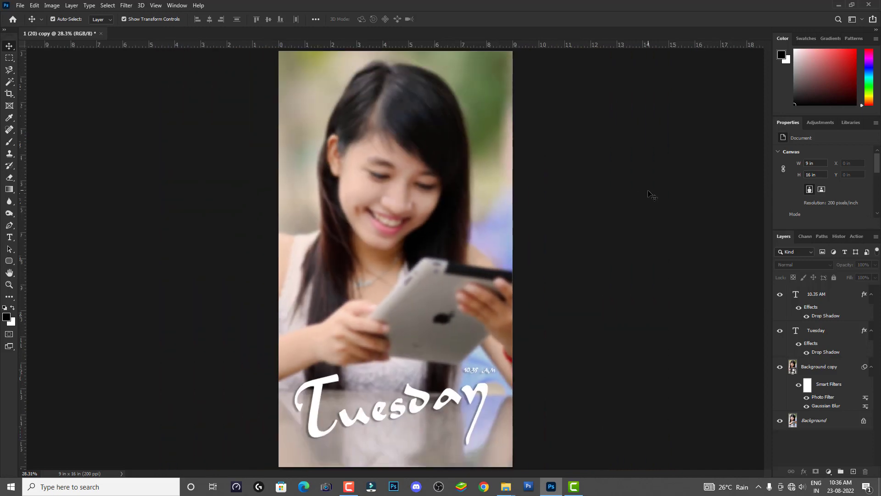
alt+click(779, 421)
alt+click(779, 420)
alt+click(779, 420)
- Rotate the 10.35 AM text slightly, to about -1.92°, and commit it
click(469, 372)
key(ctrl+t)
drag(400, 315, 382, 323)
key(Return)
click(675, 282)
- Collapse both effects lists and link the Tuesday and 10.35 AM layers
click(871, 294)
click(870, 313)
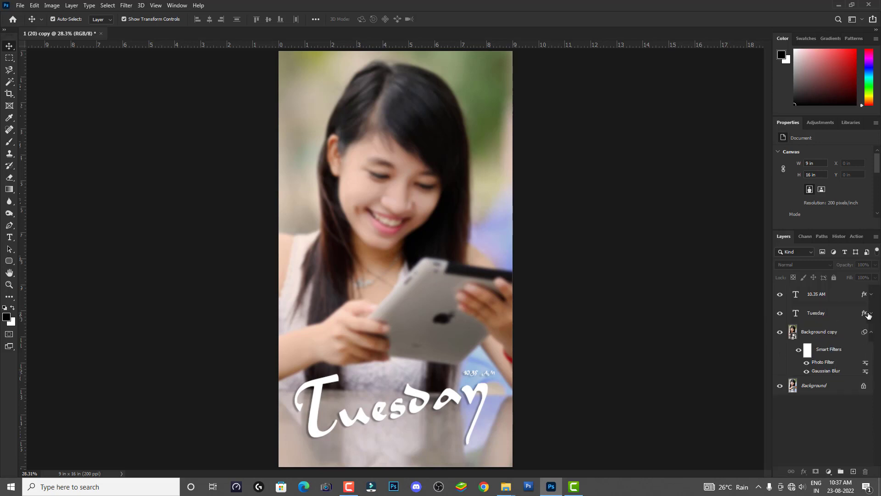
click(838, 314)
right_click(839, 313)
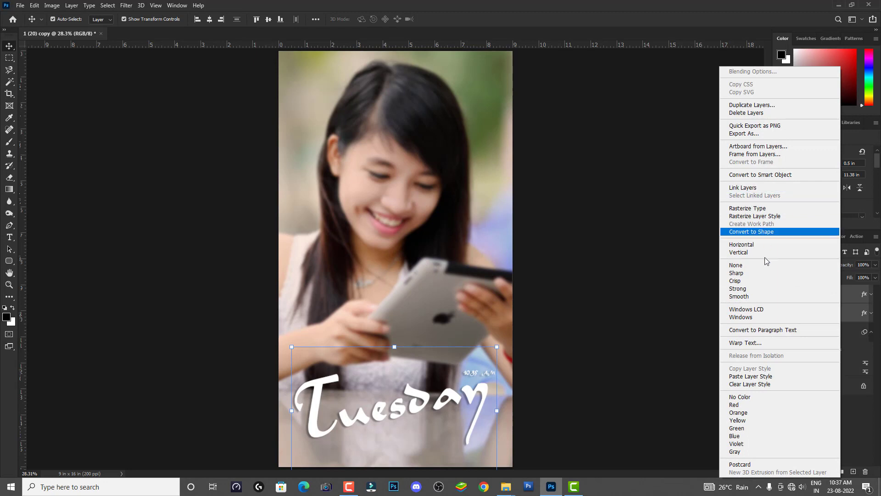
click(744, 188)
- Drag the linked texts up, return them to the bottom, and fit the image on screen
mouse_move(476, 376)
mouse_down()
mouse_move(451, 281)
mouse_move(460, 288)
mouse_up()
scroll(499, 305, down, 2)
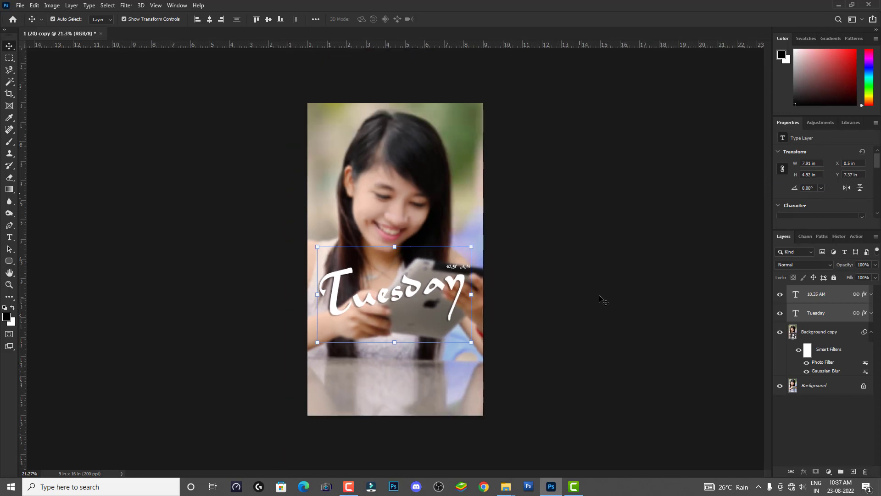
click(438, 287)
drag(438, 287, 442, 356)
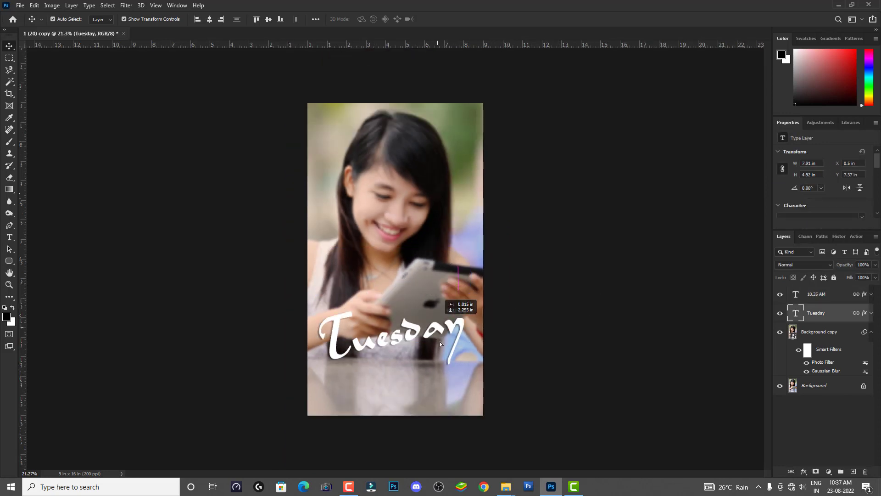
click(577, 292)
key(ctrl+0)
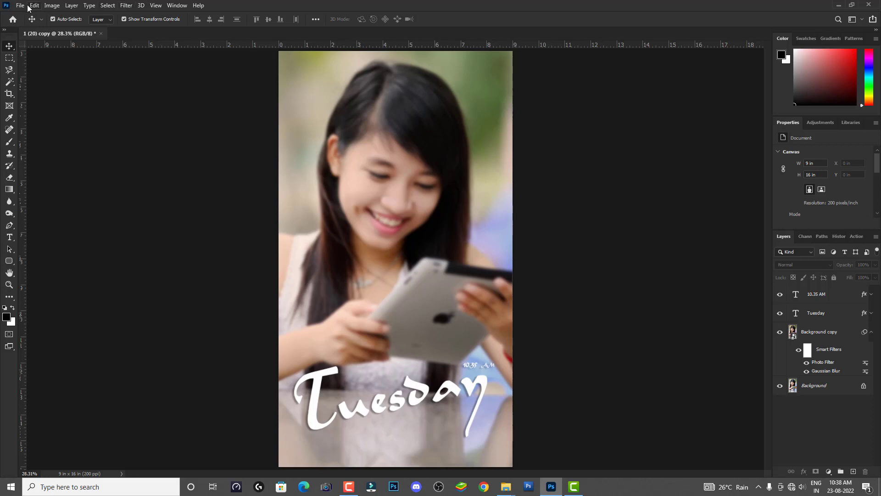
- Run Layer > Flatten Image, then open and dismiss the File menu
click(69, 7)
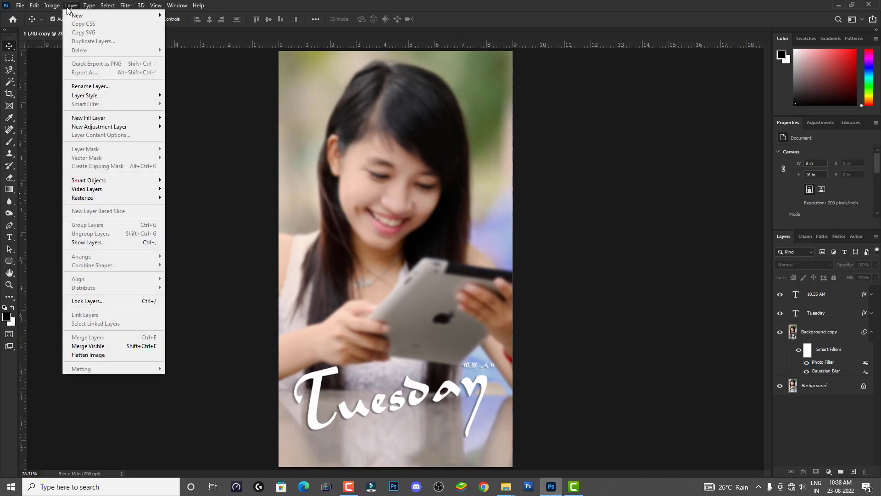
click(115, 355)
click(20, 5)
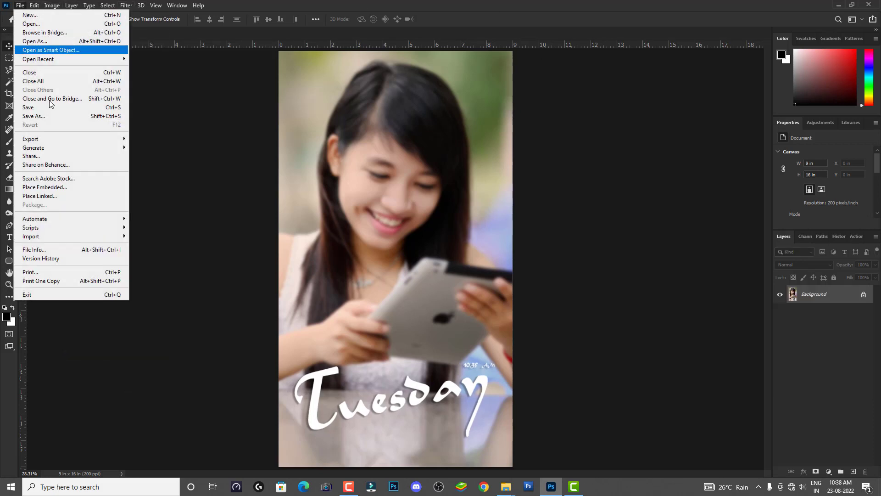
click(368, 3)
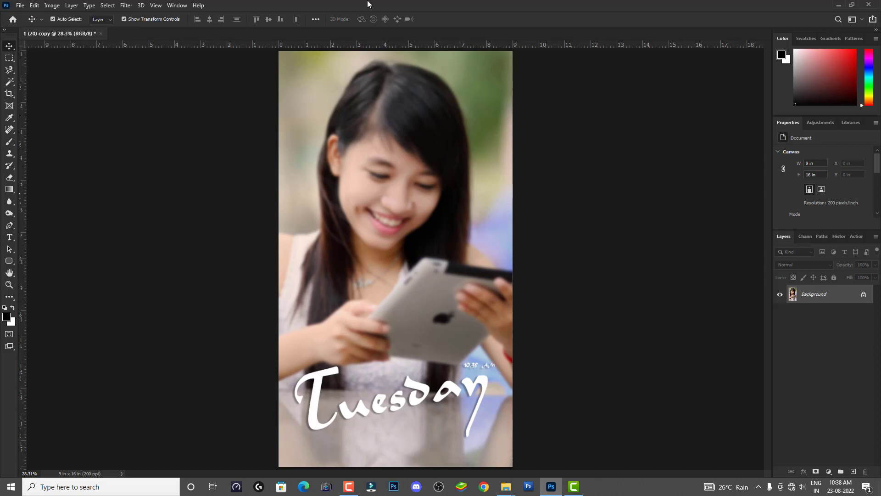